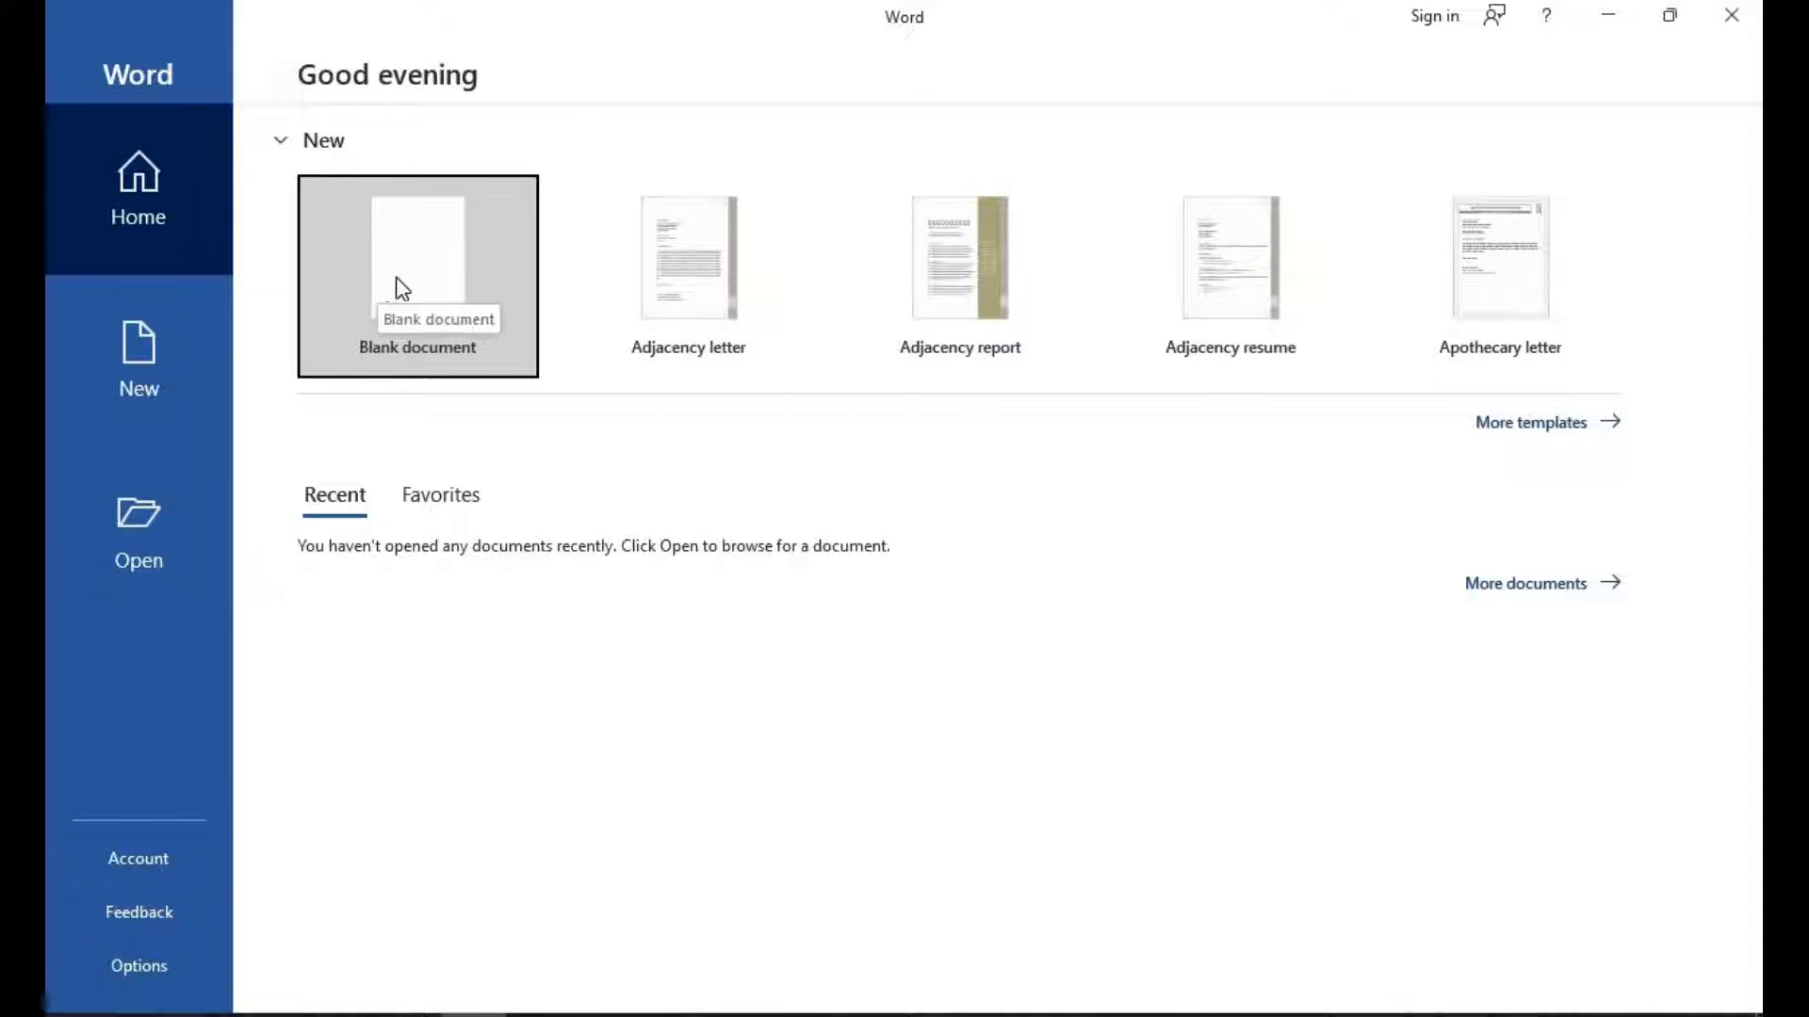
Create a blank document and save it in the Documents folder as About Me.
left_click(403, 287)
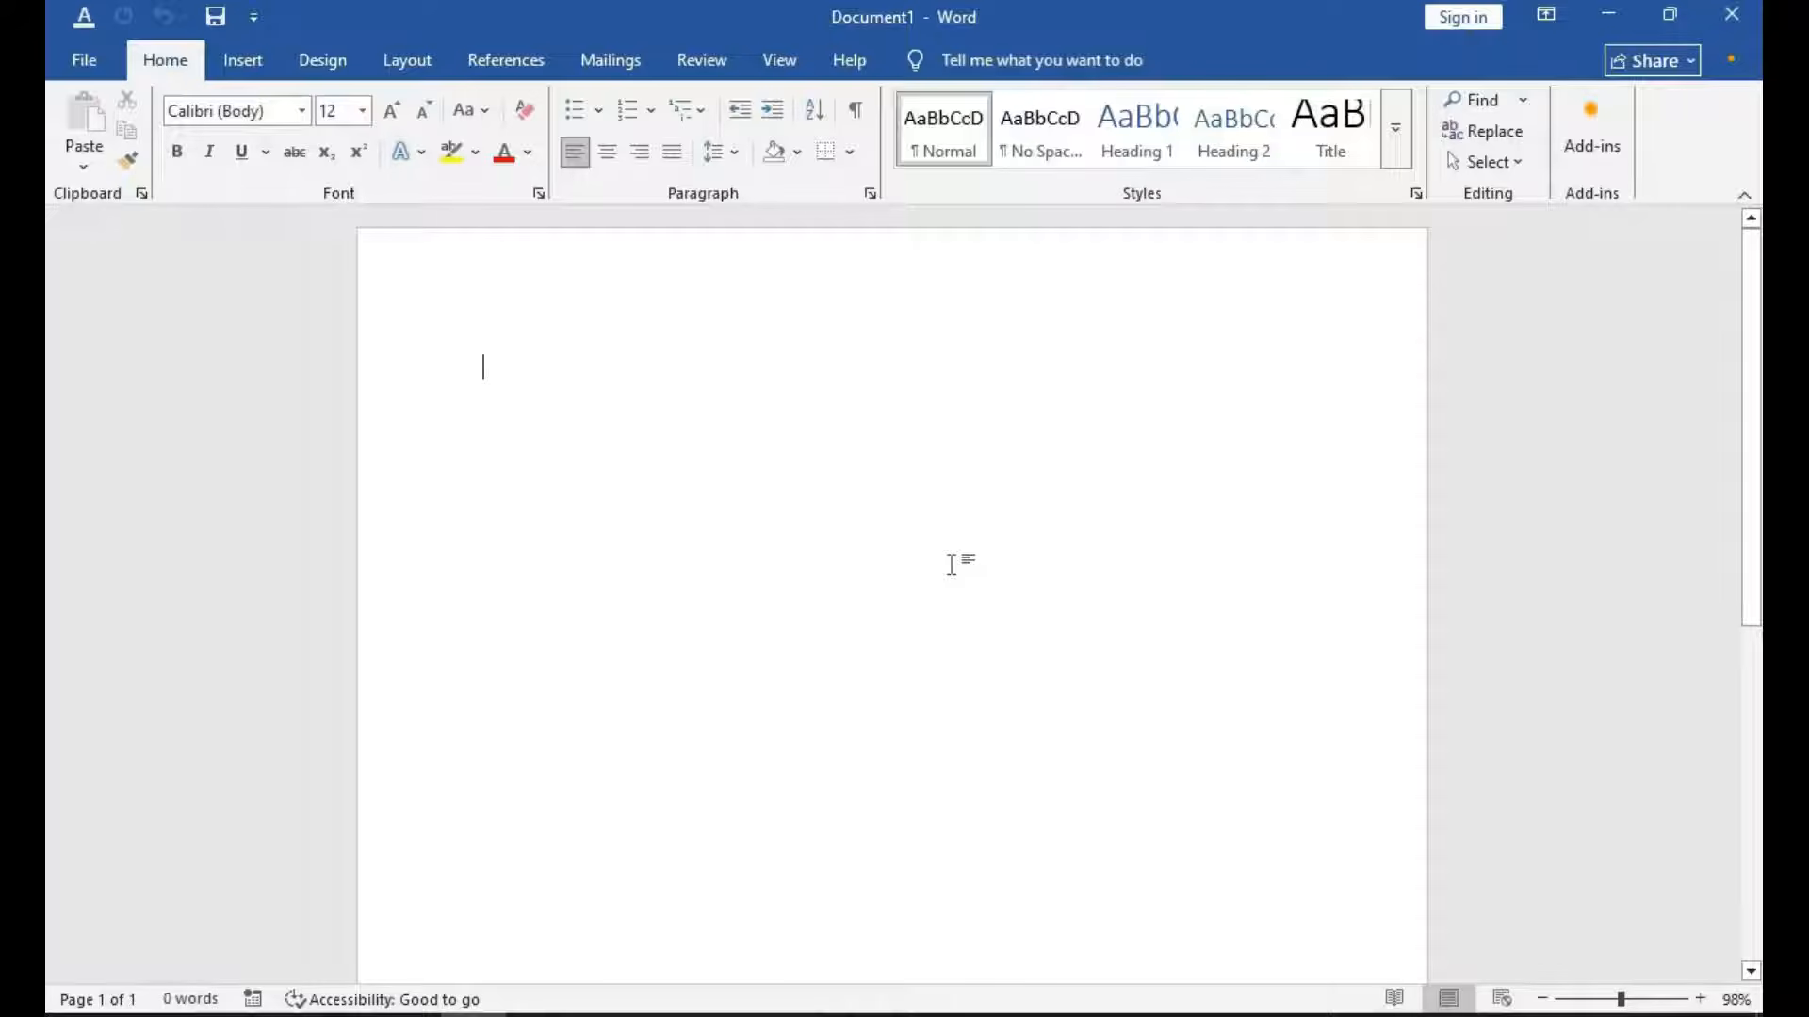
left_click(79, 68)
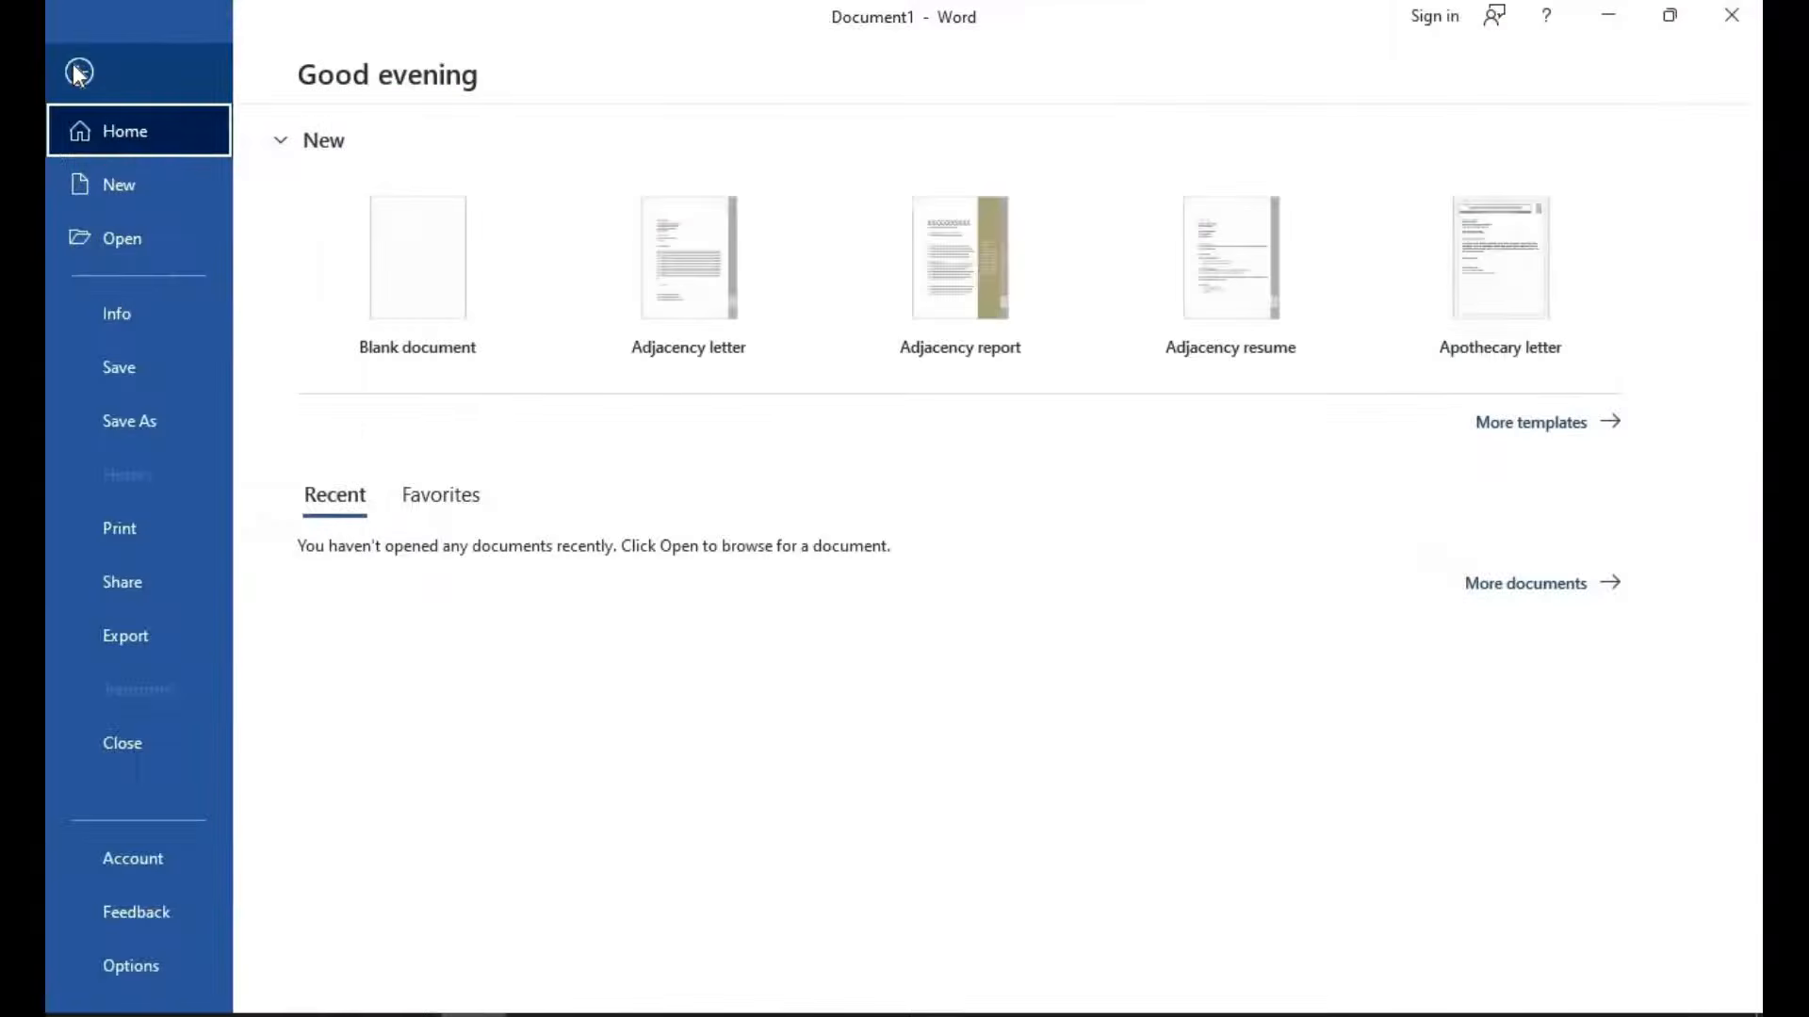
left_click(121, 416)
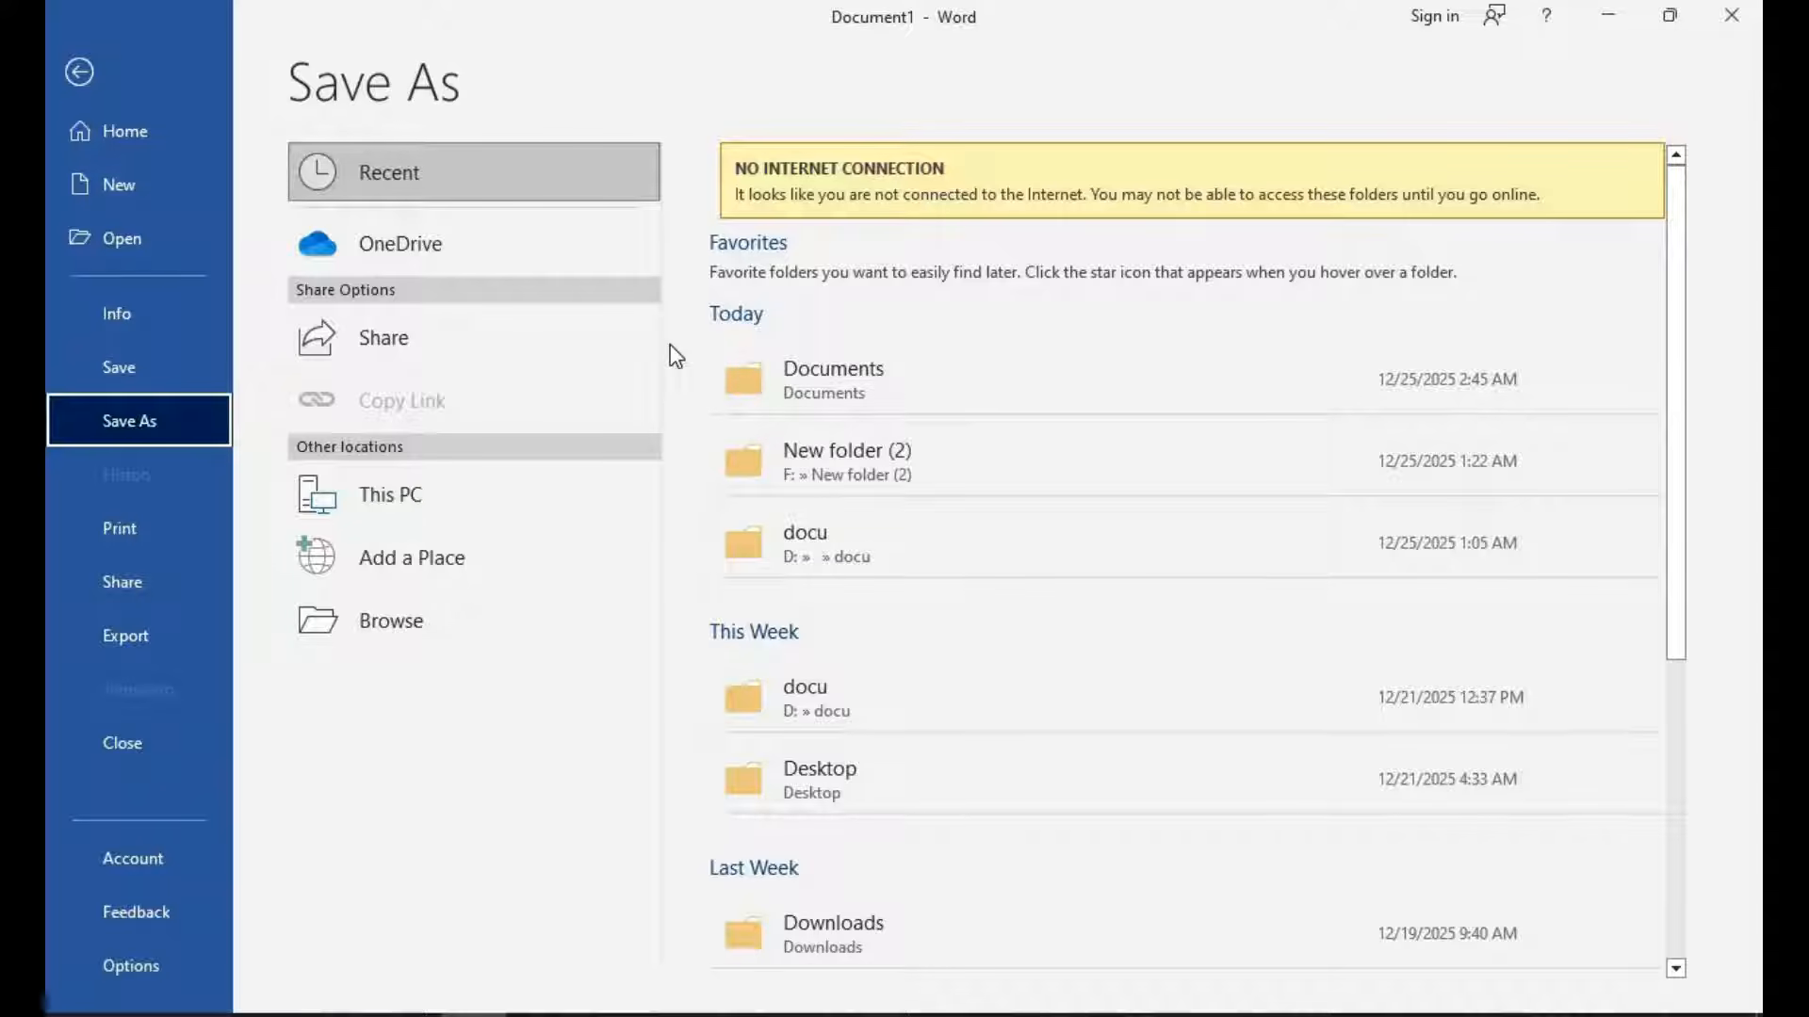
left_click(763, 394)
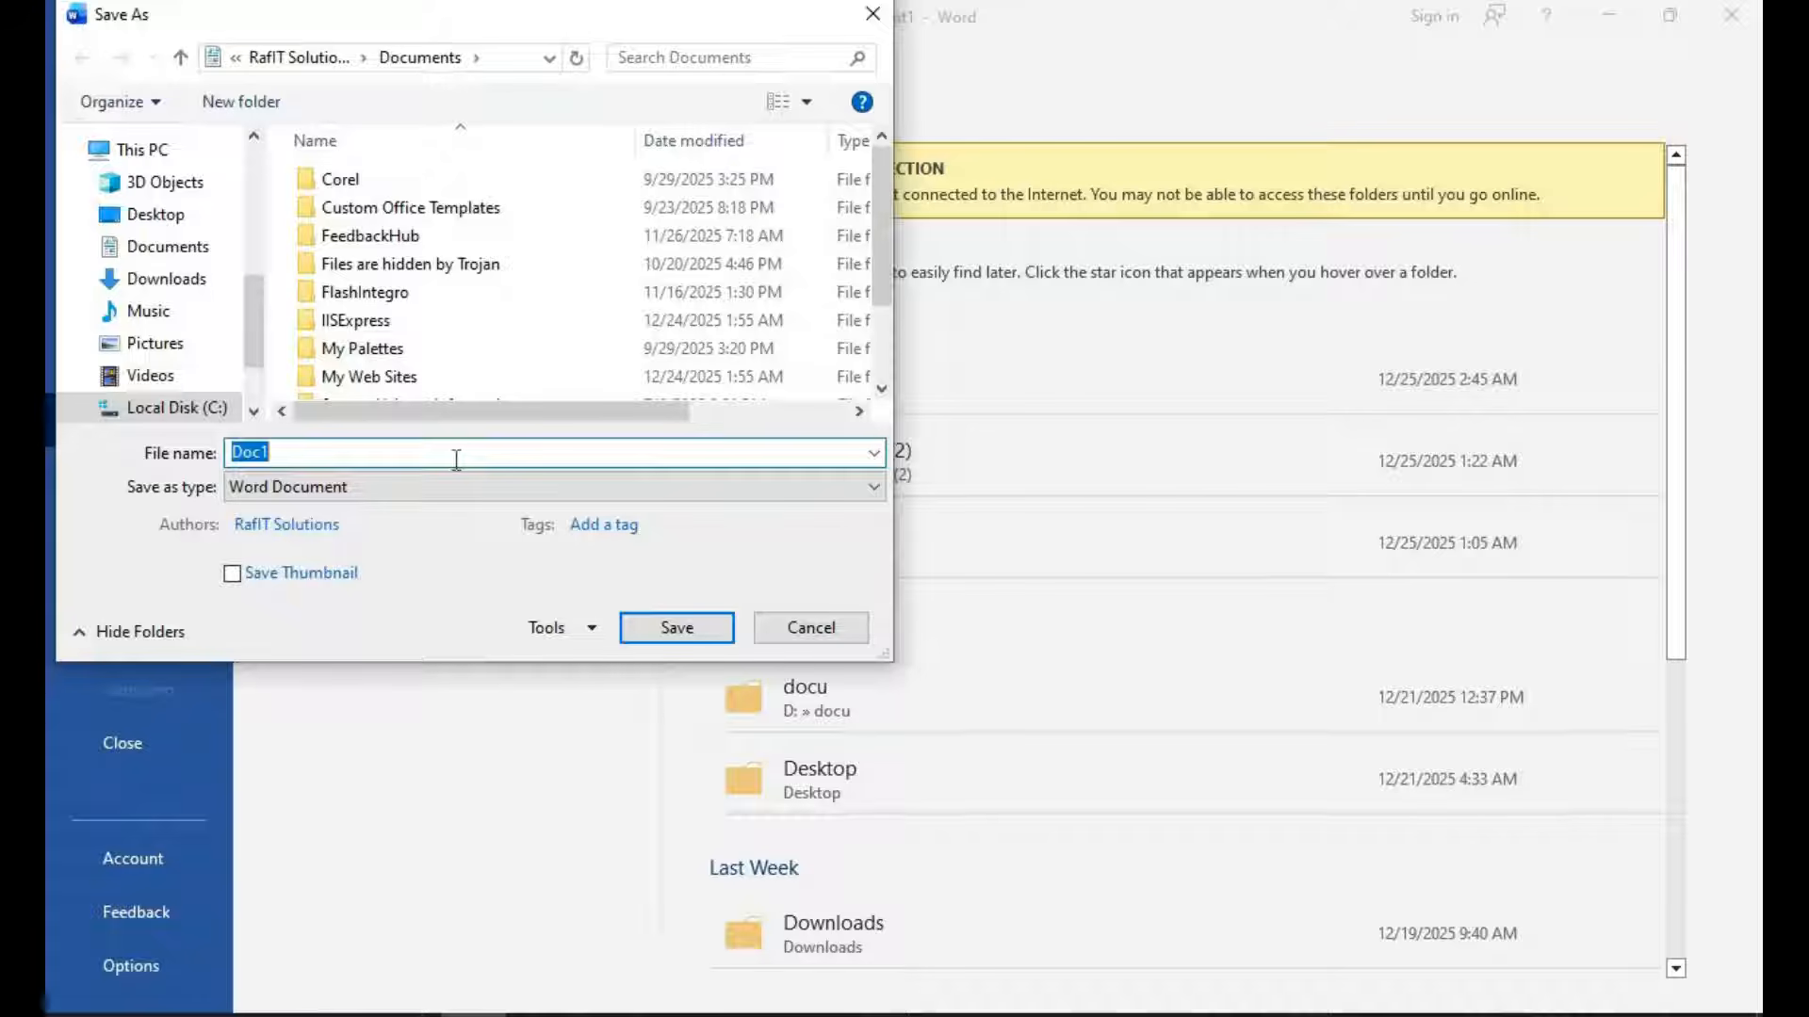
key("BackSpace")
type("About Me")
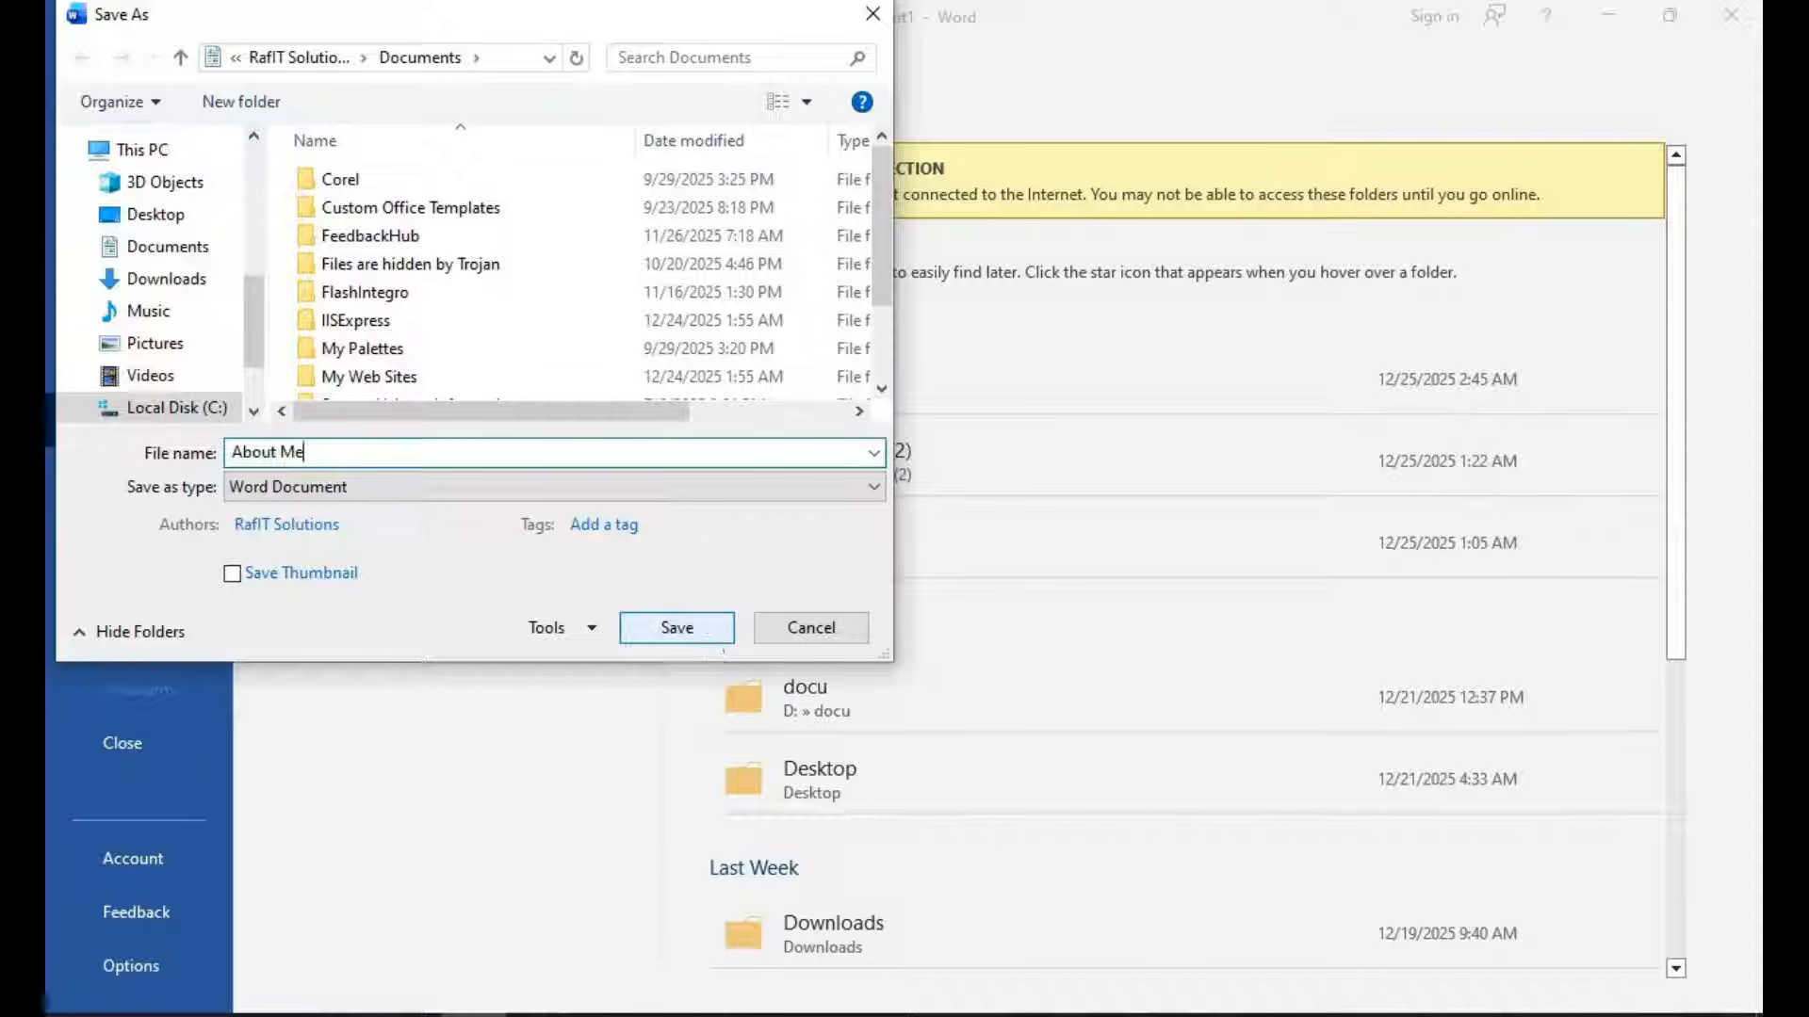
left_click(709, 637)
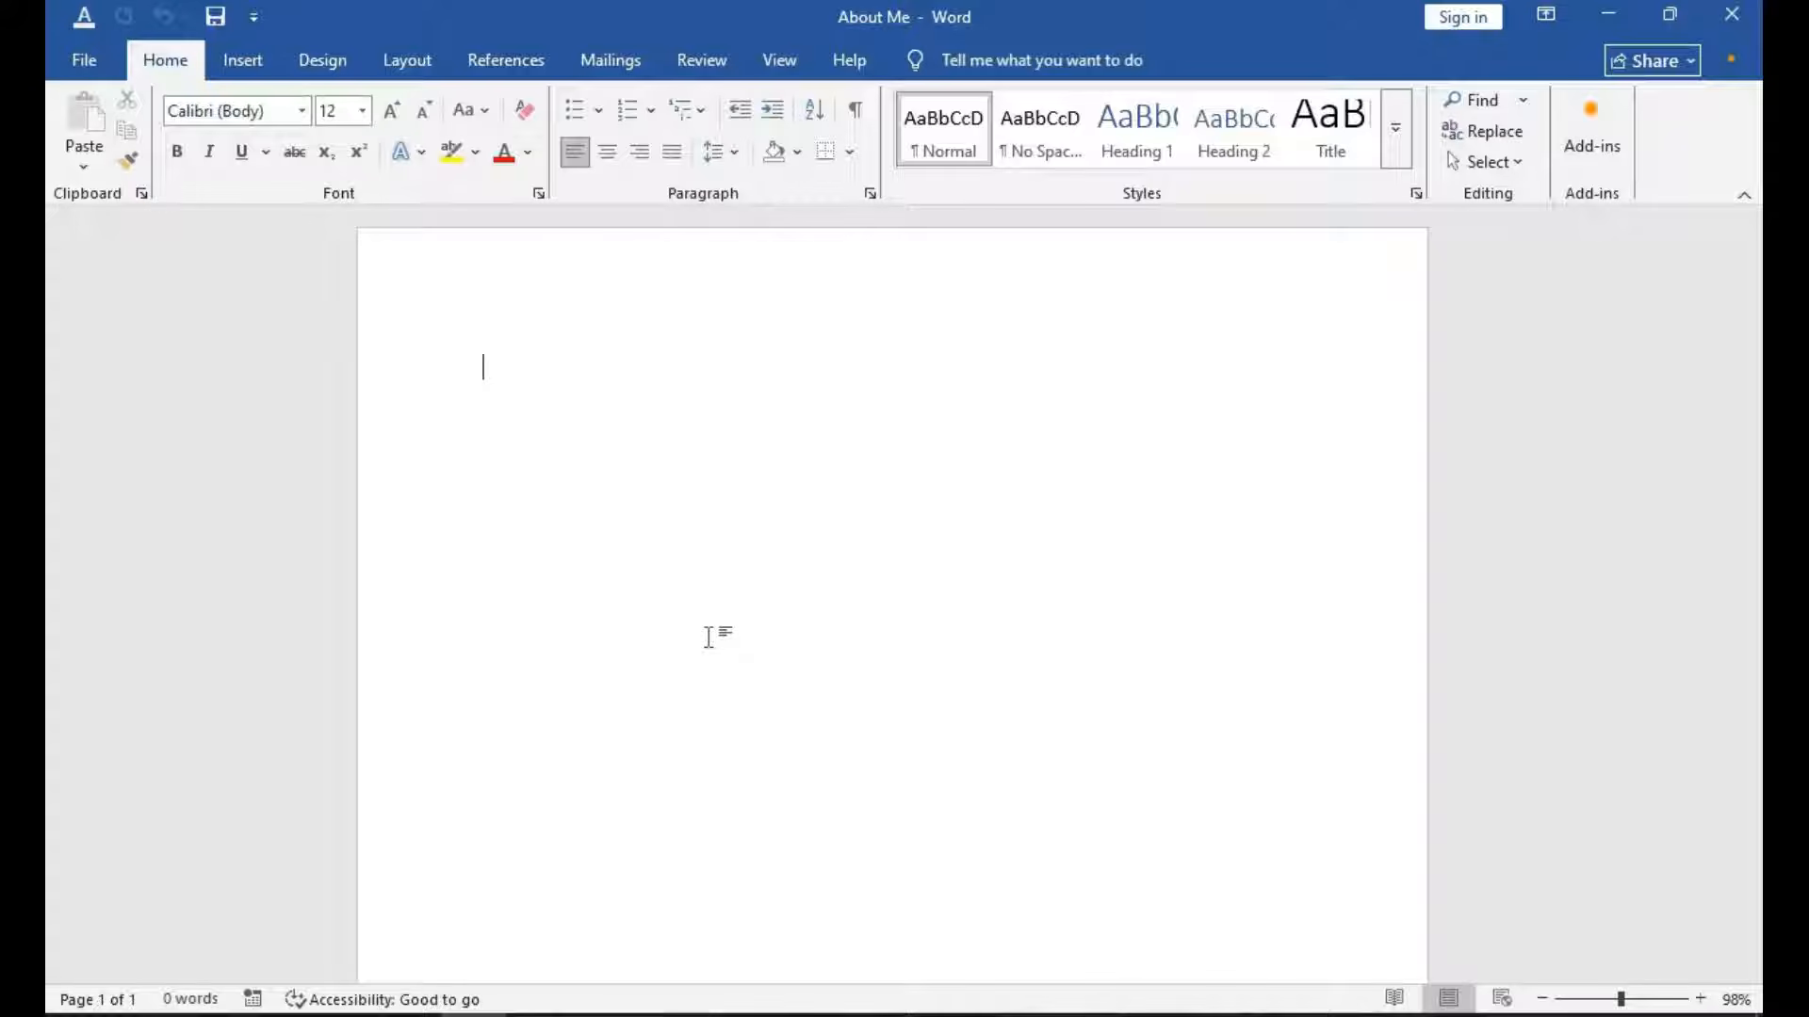
Close the About Me document and reopen it from the recent files.
key("ctrl+o")
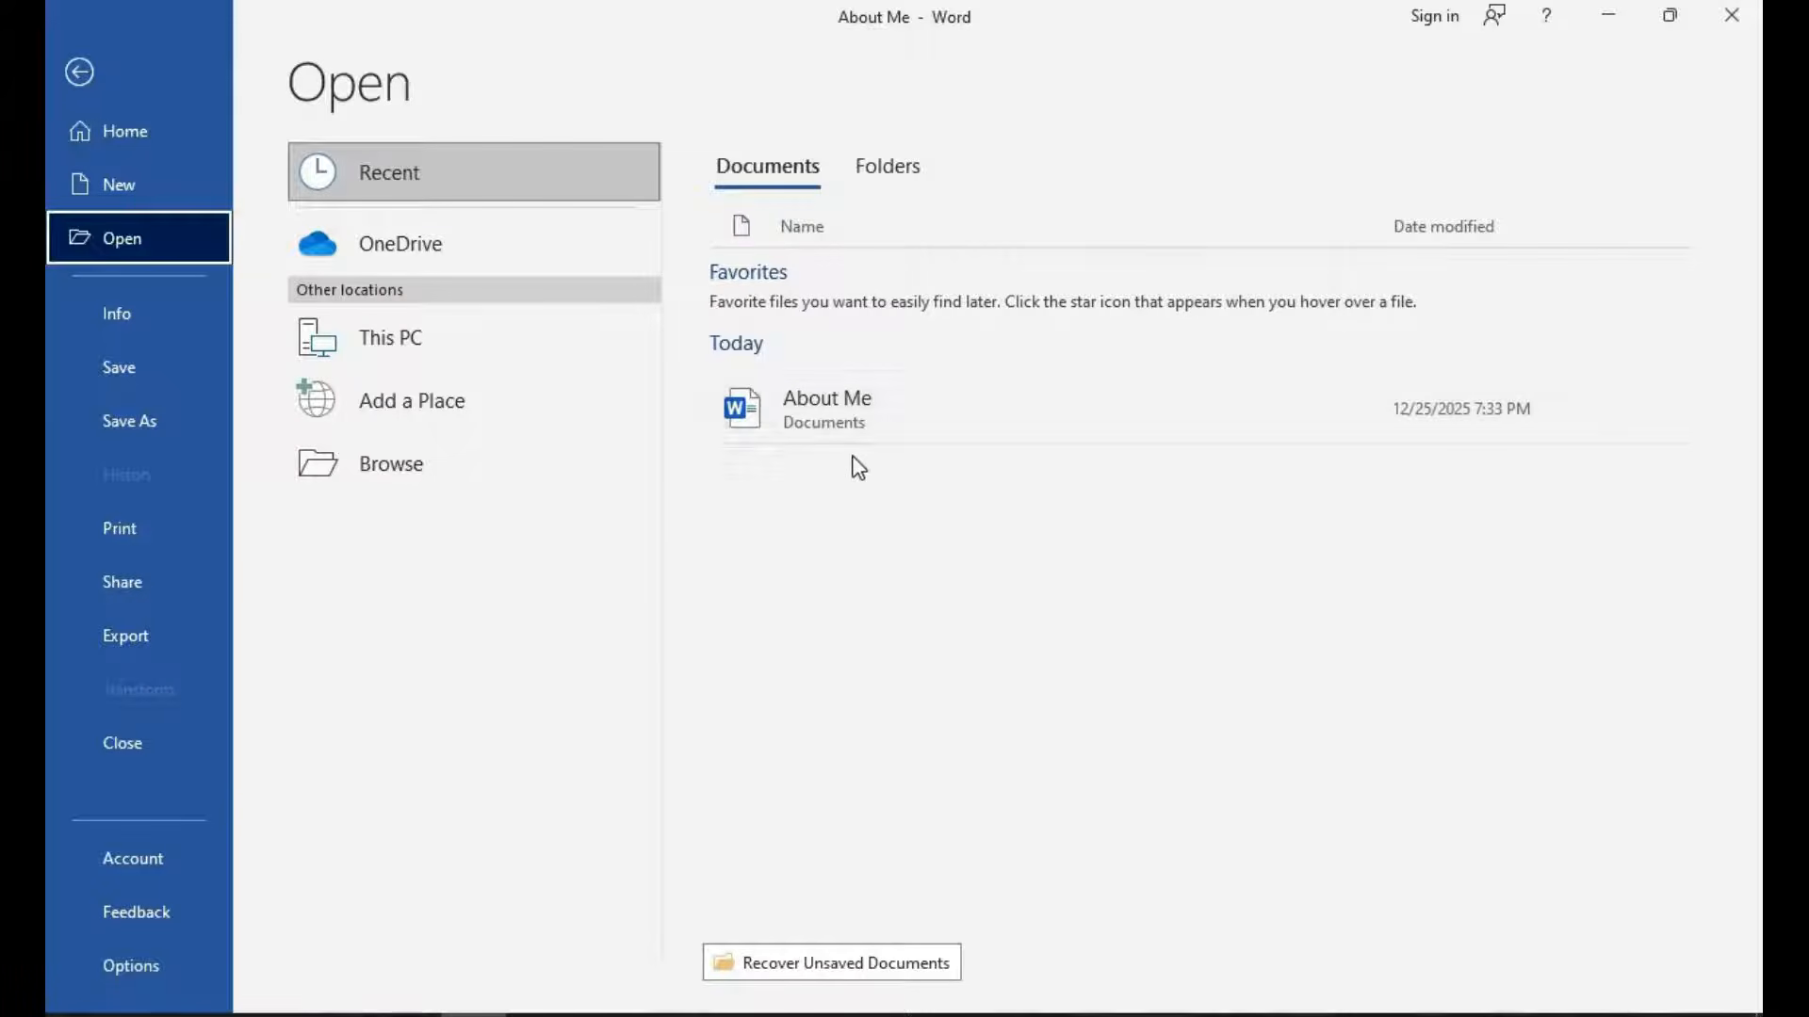
left_click(126, 131)
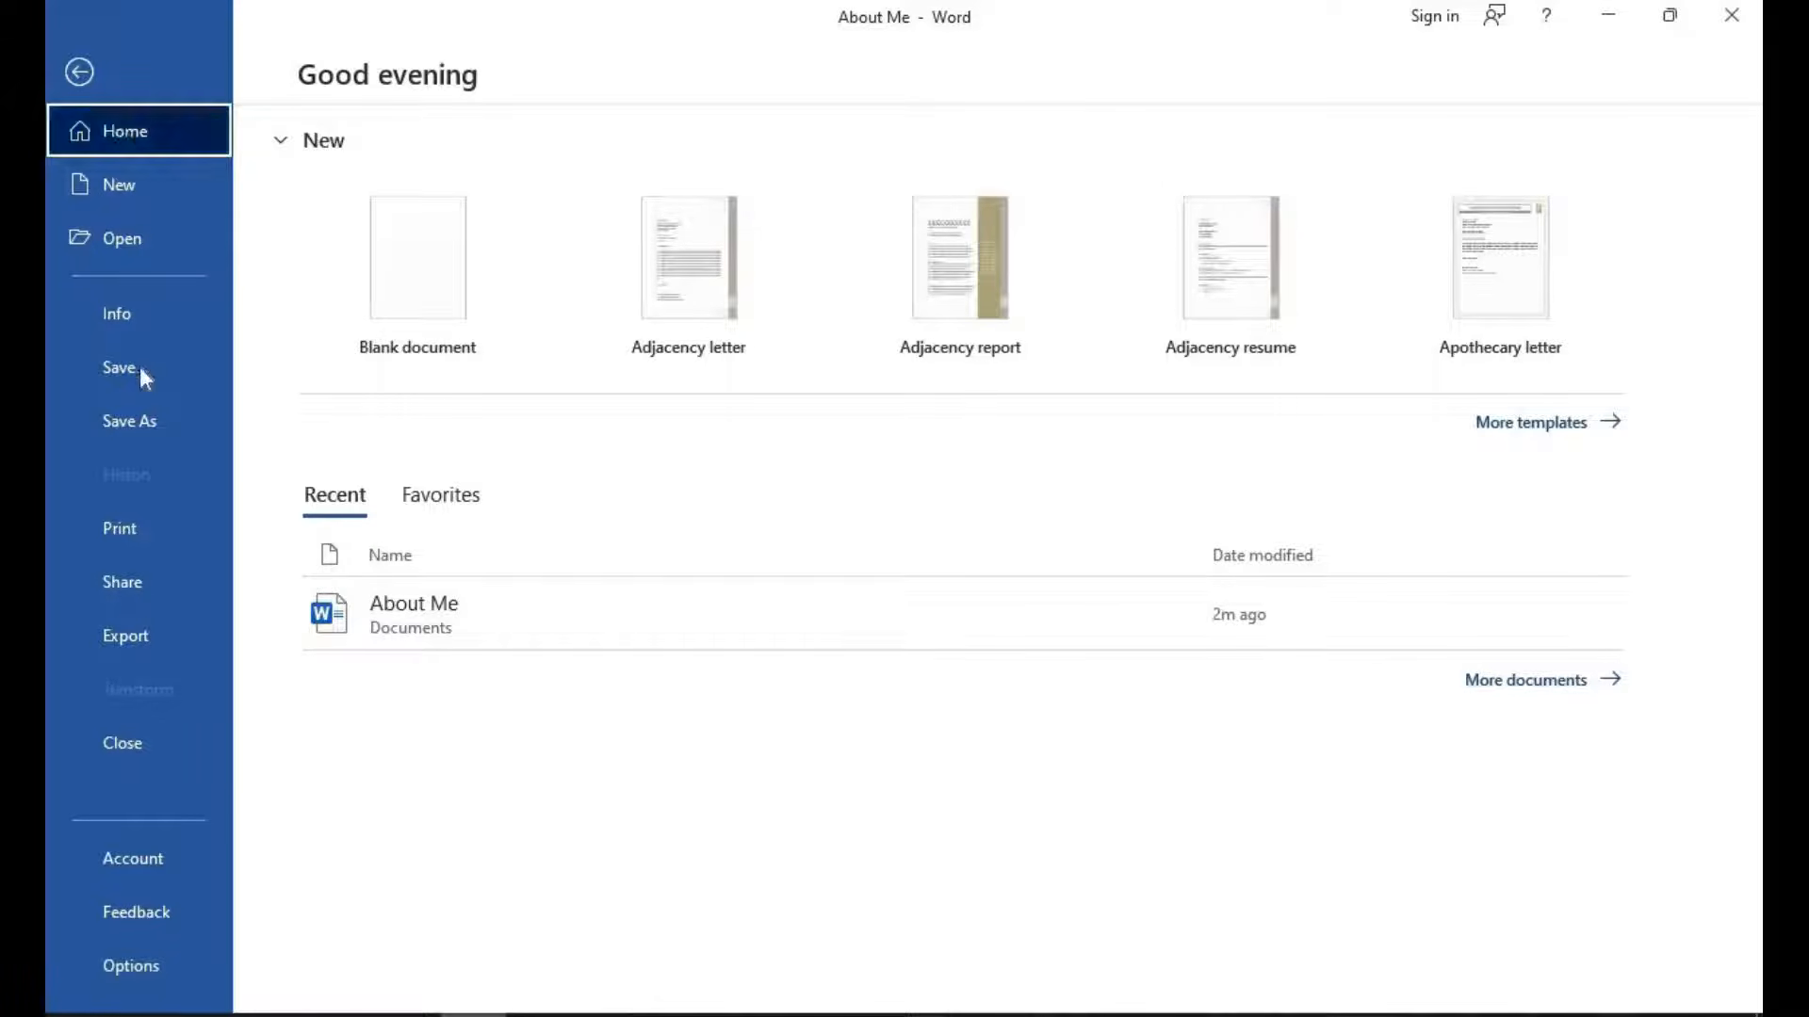
left_click(122, 744)
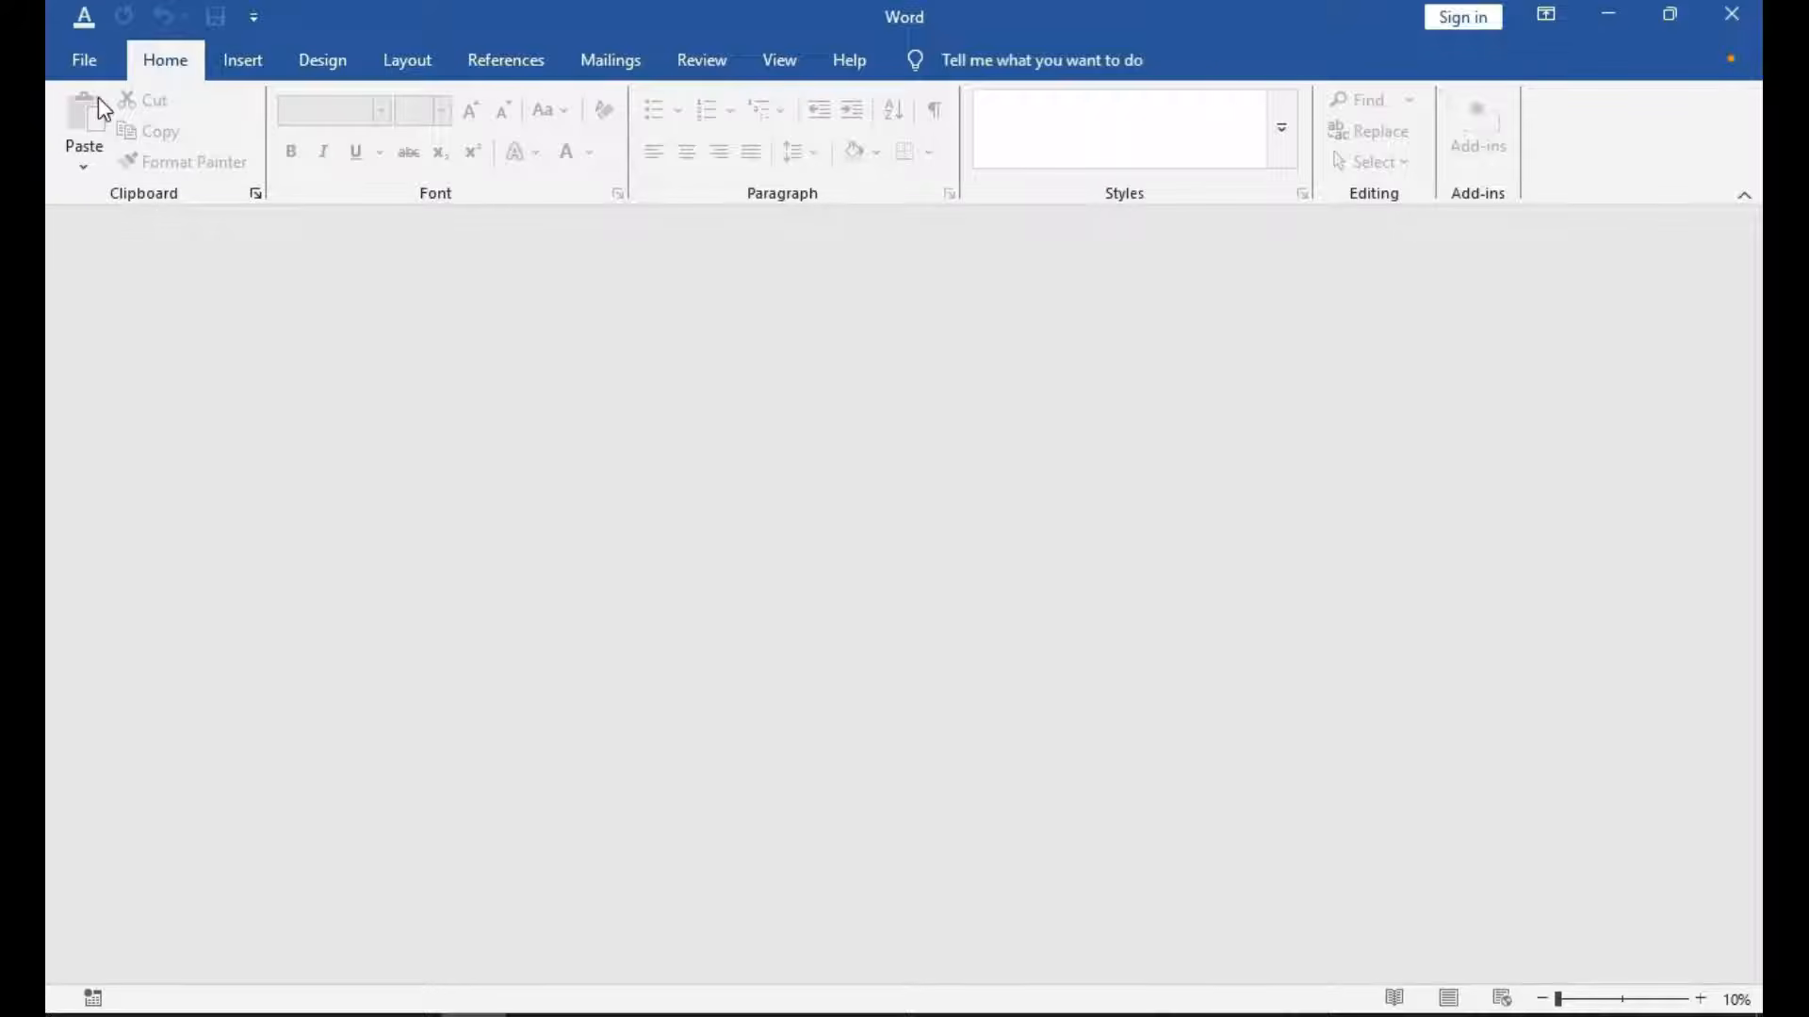
left_click(85, 62)
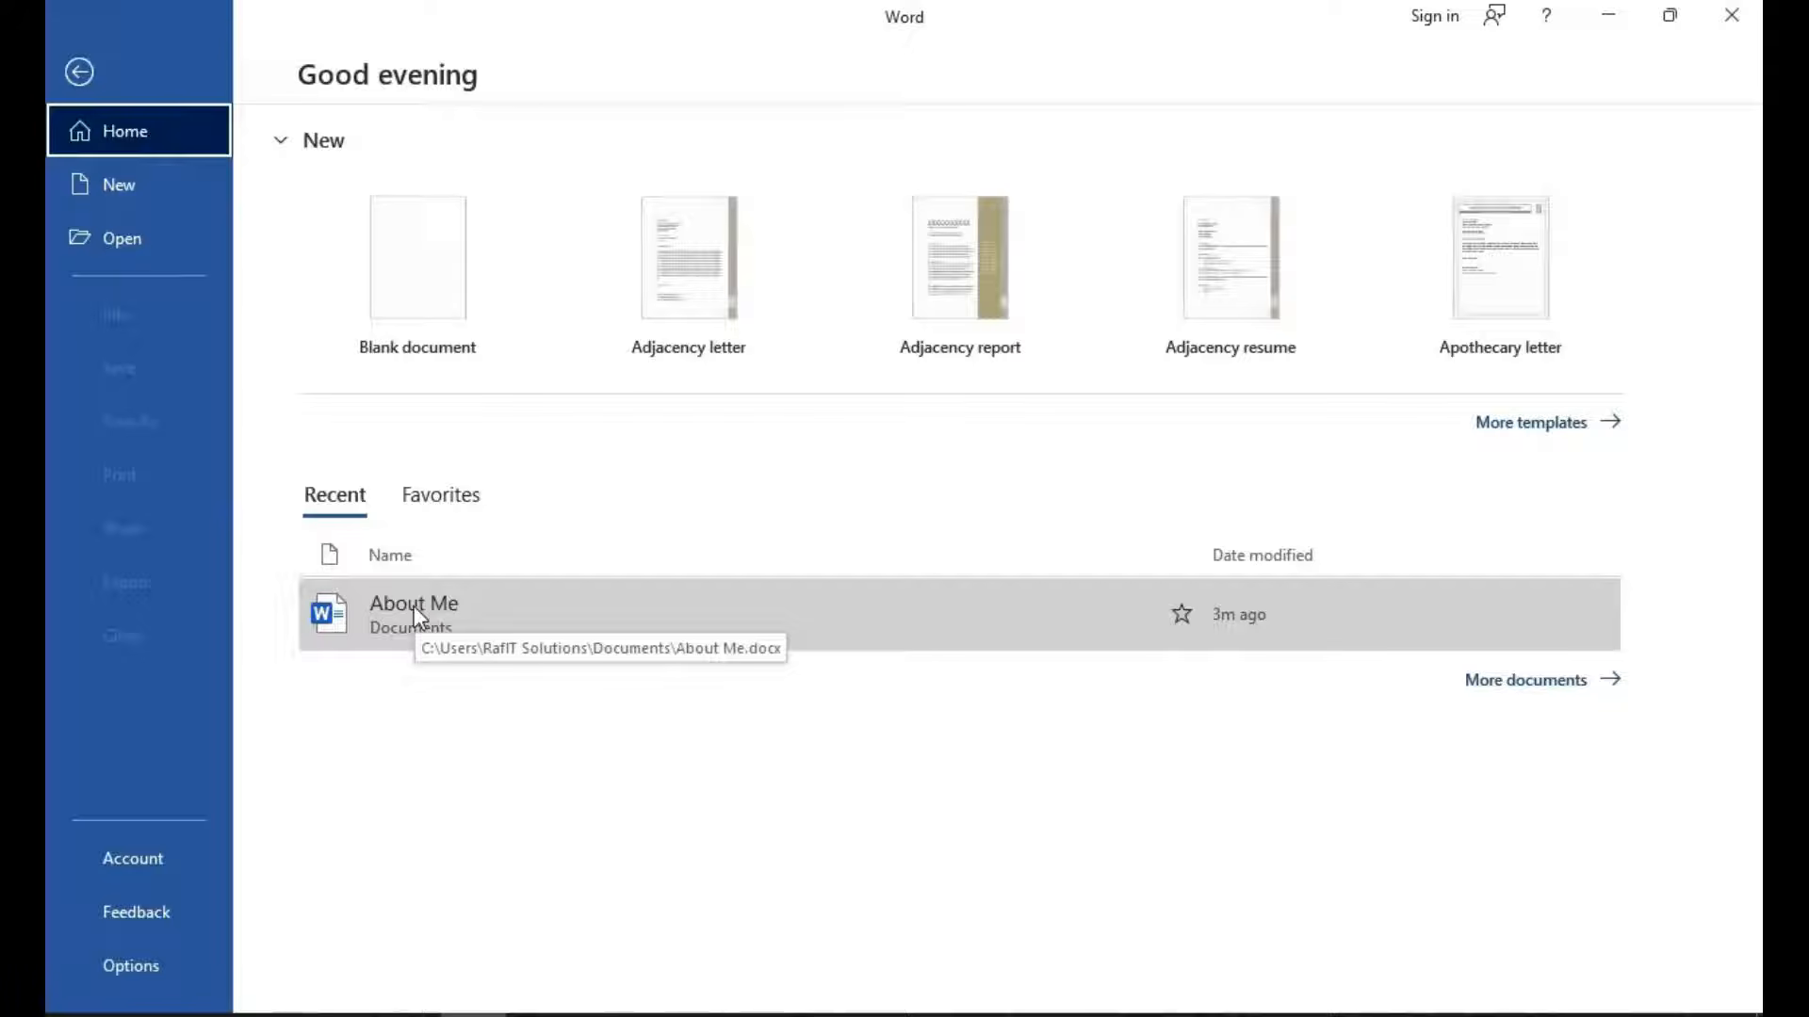
left_click(415, 607)
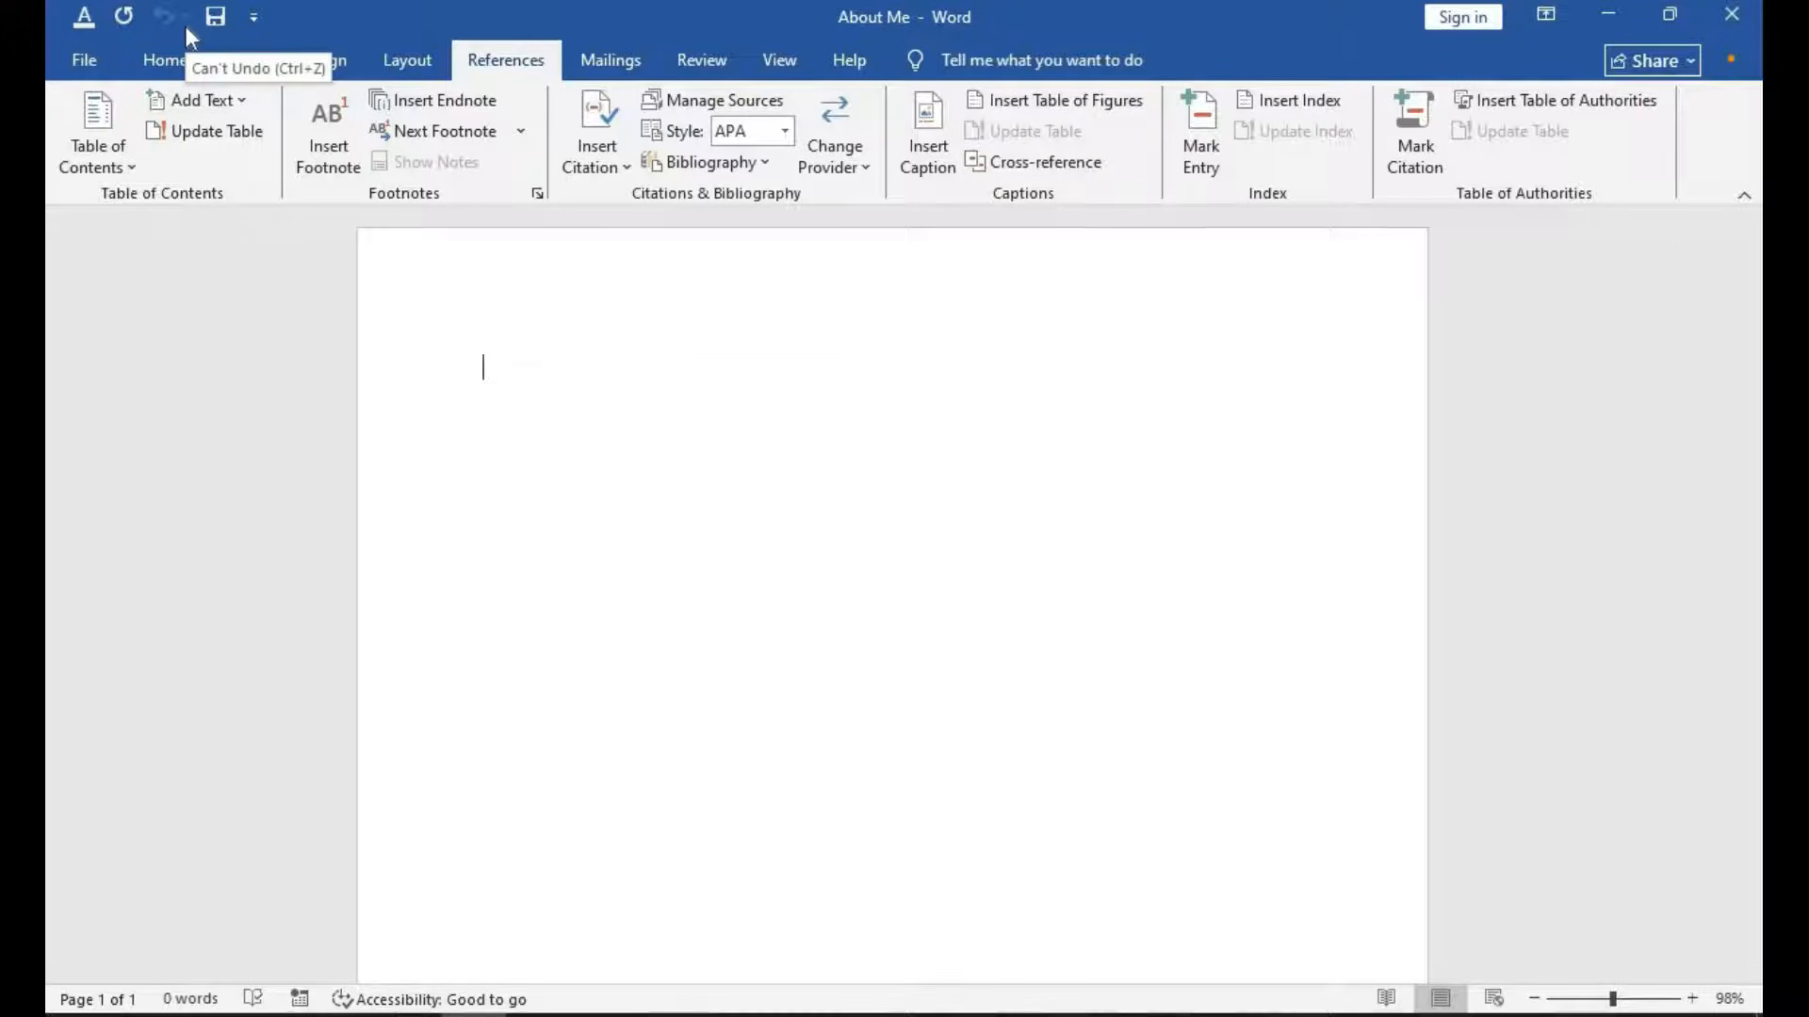
Add Open, New and Draw Table to the Quick Access Toolbar and show the toolbar below the ribbon.
left_click(253, 19)
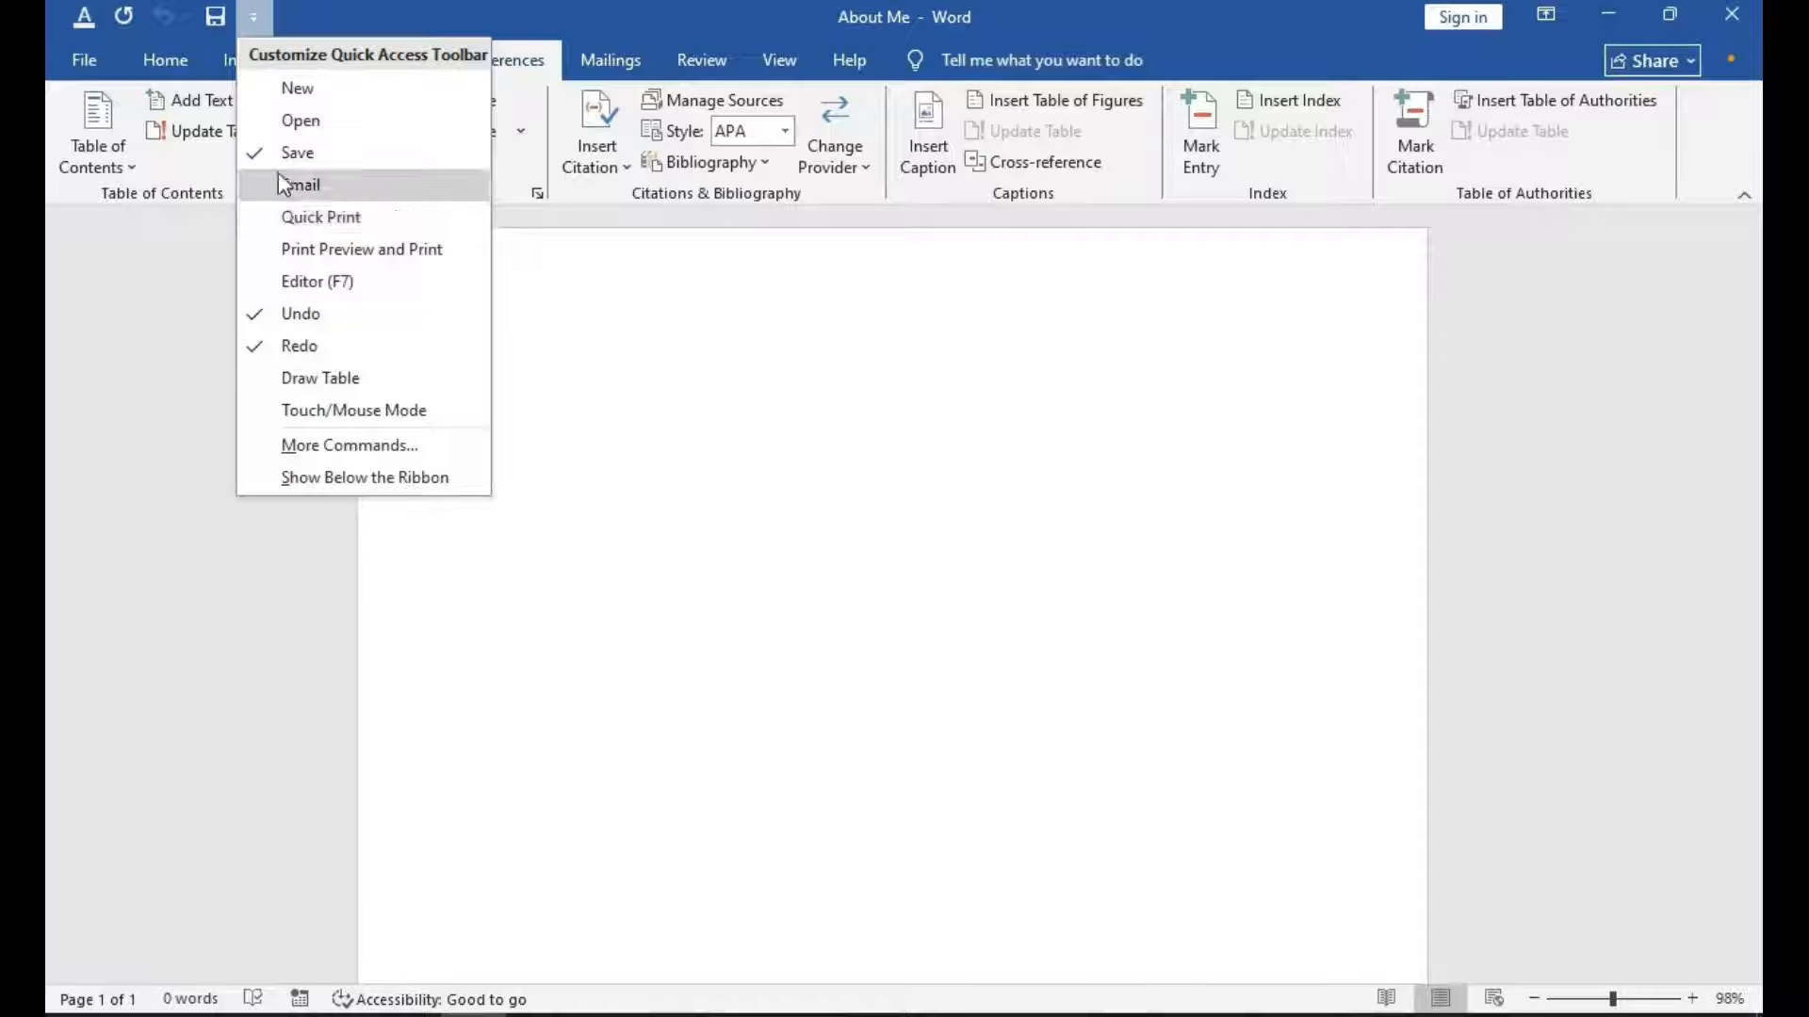
left_click(279, 123)
left_click(292, 19)
left_click(320, 88)
left_click(332, 18)
left_click(347, 380)
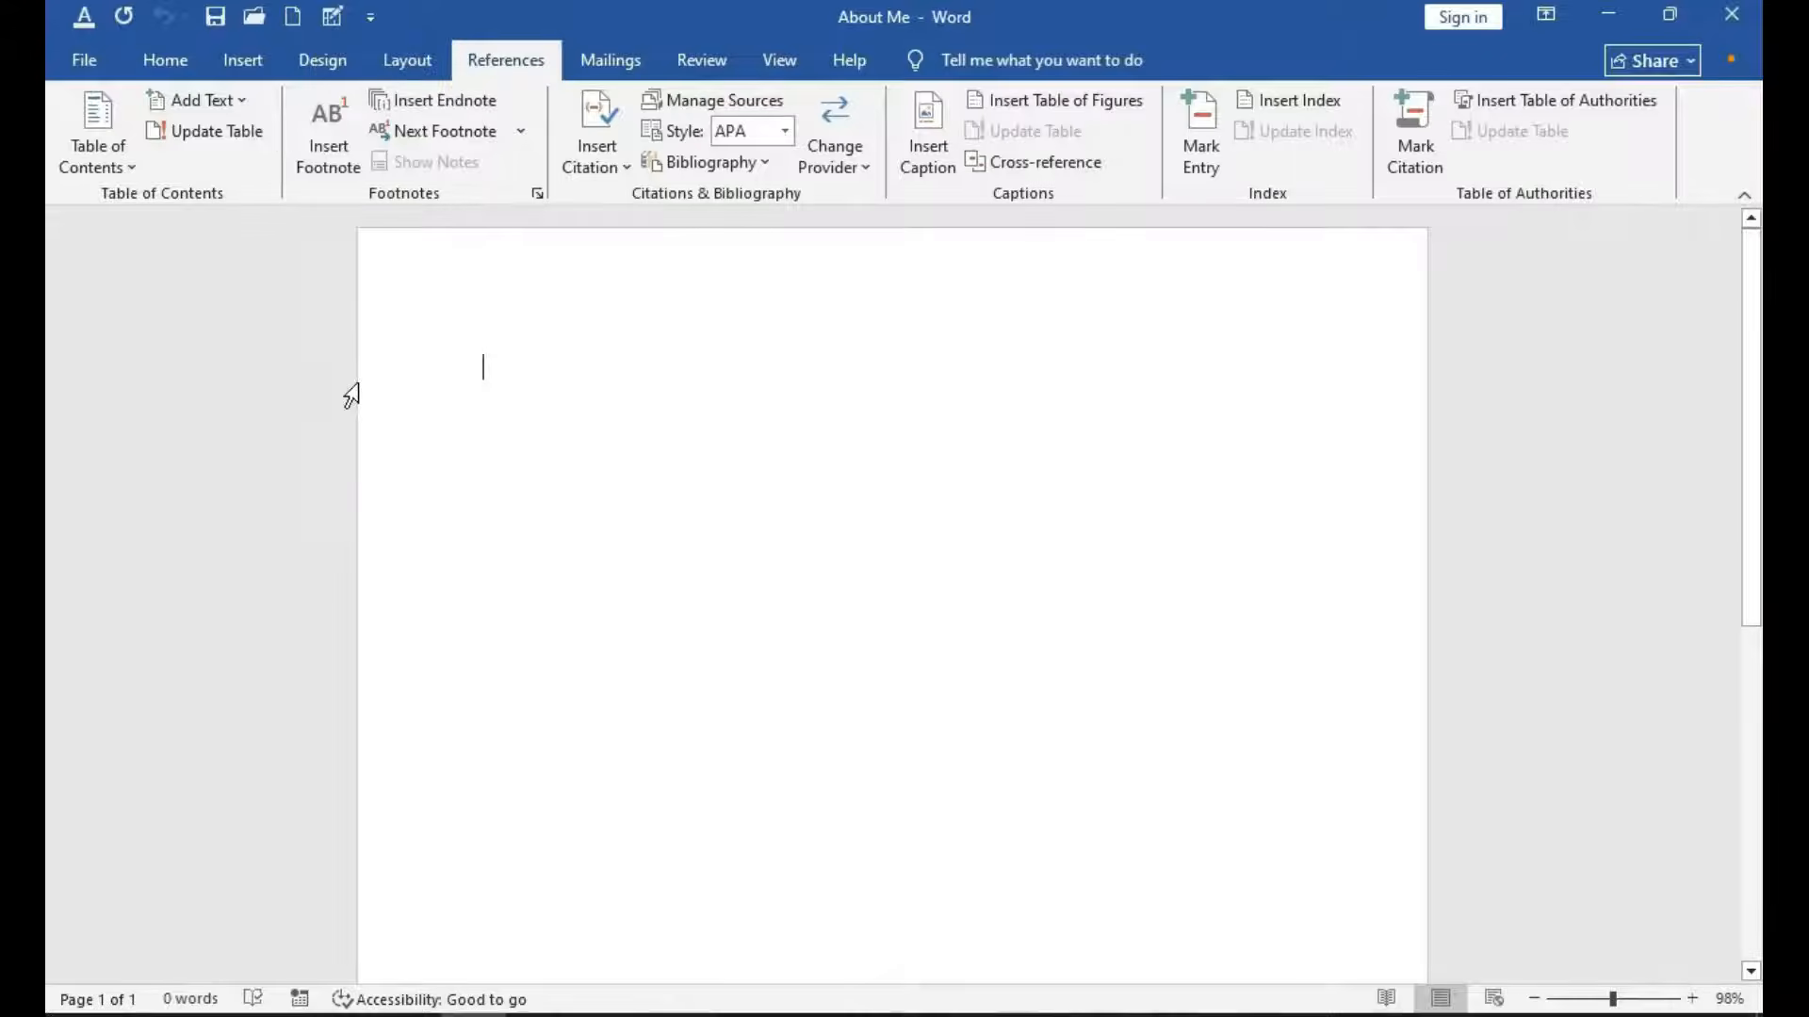
left_click(371, 17)
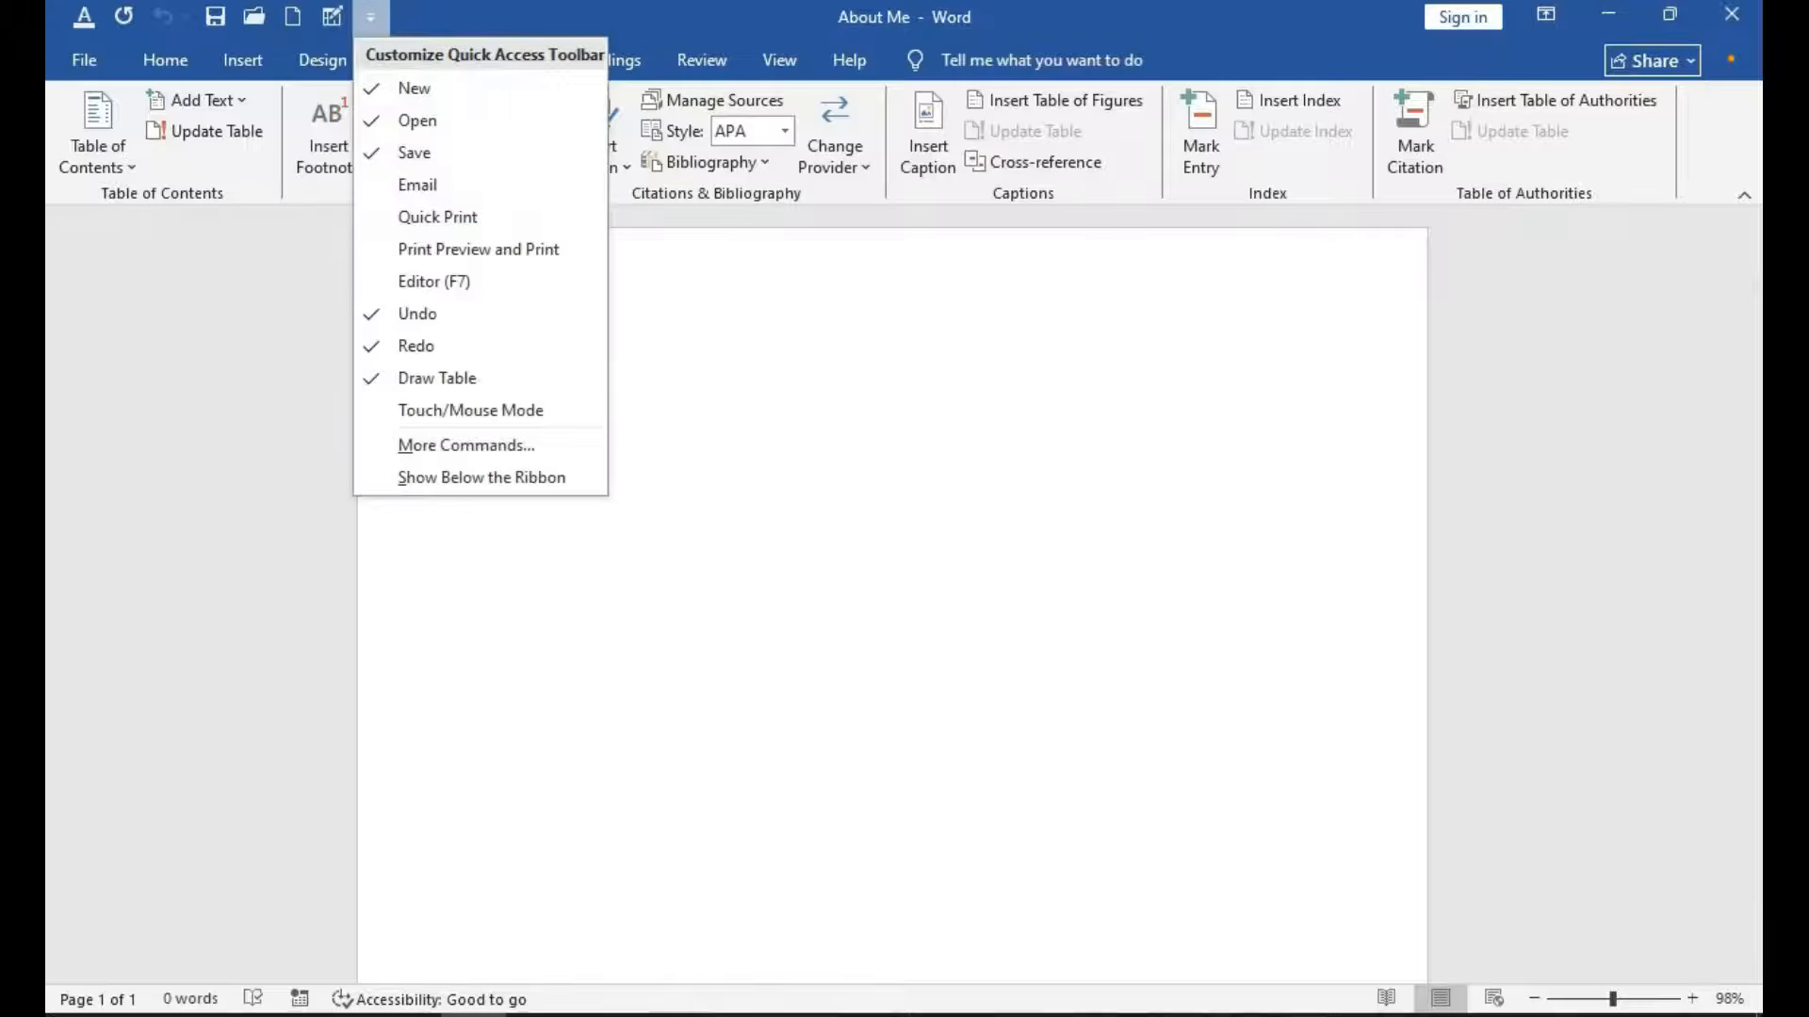
left_click(453, 476)
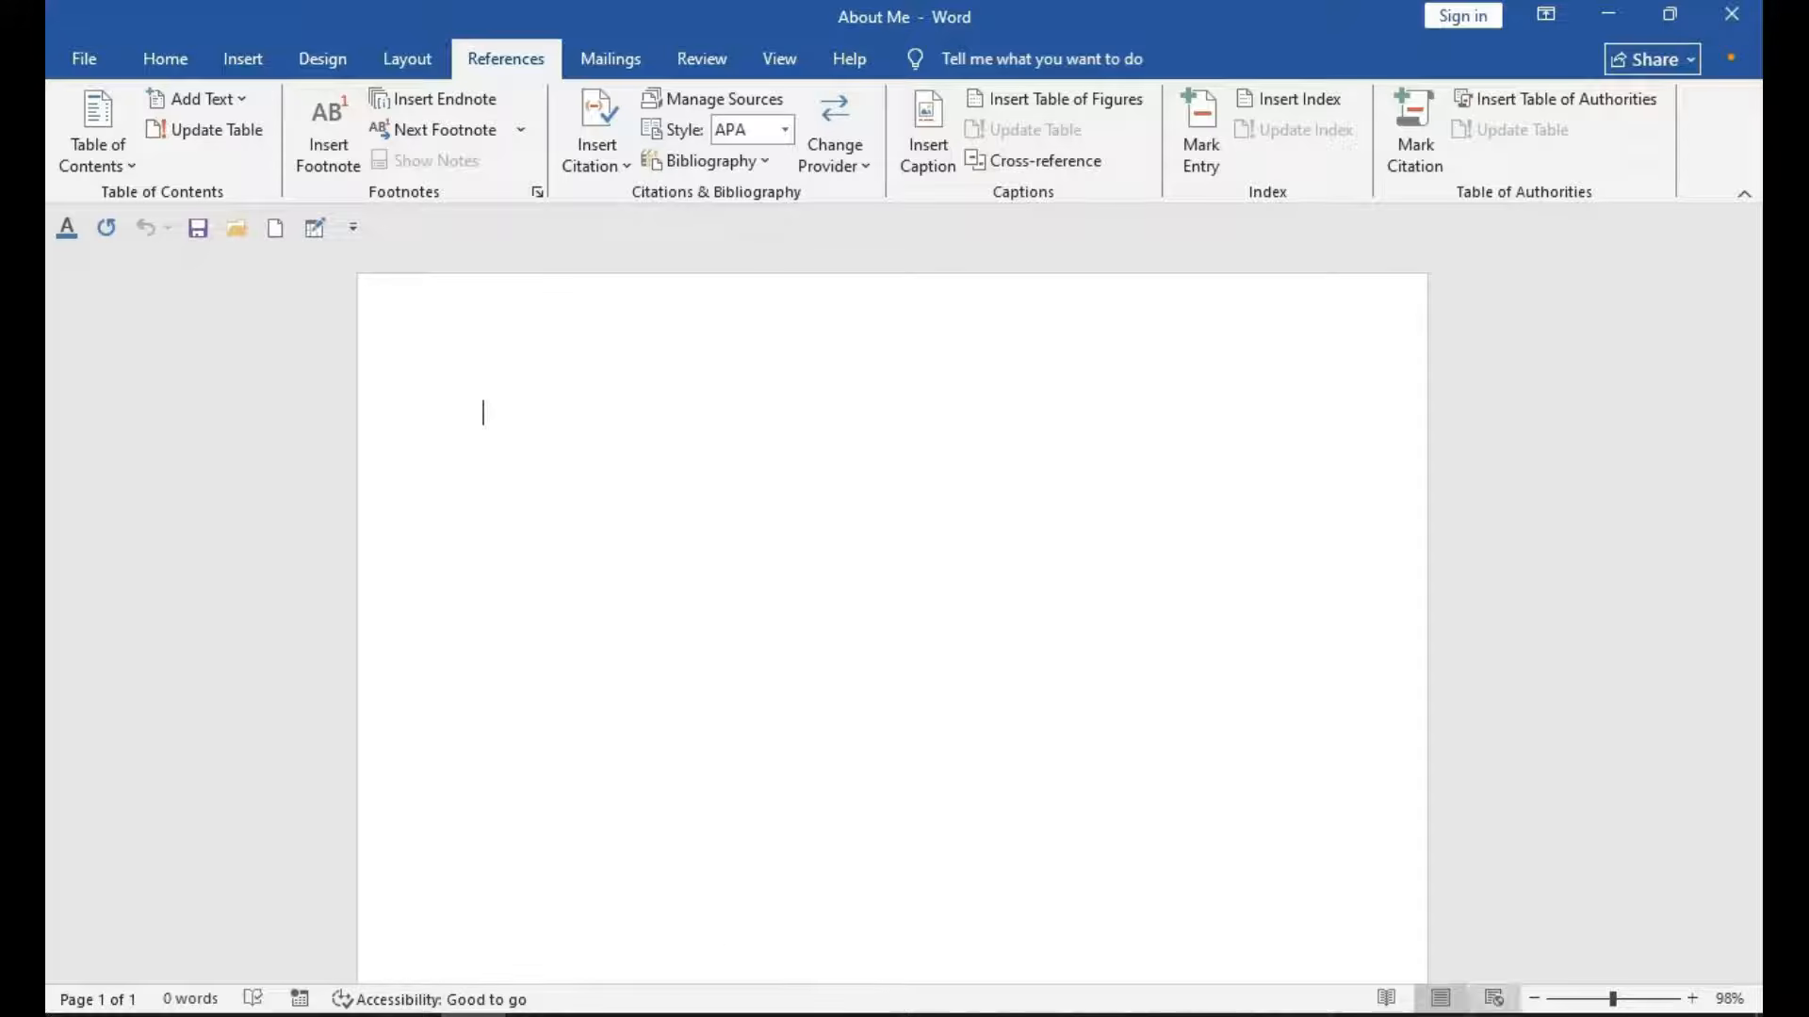
Enlarge the page view beyond 120% and bring it back to 100%.
left_click(1691, 999)
left_click(1691, 999)
left_click(1690, 999)
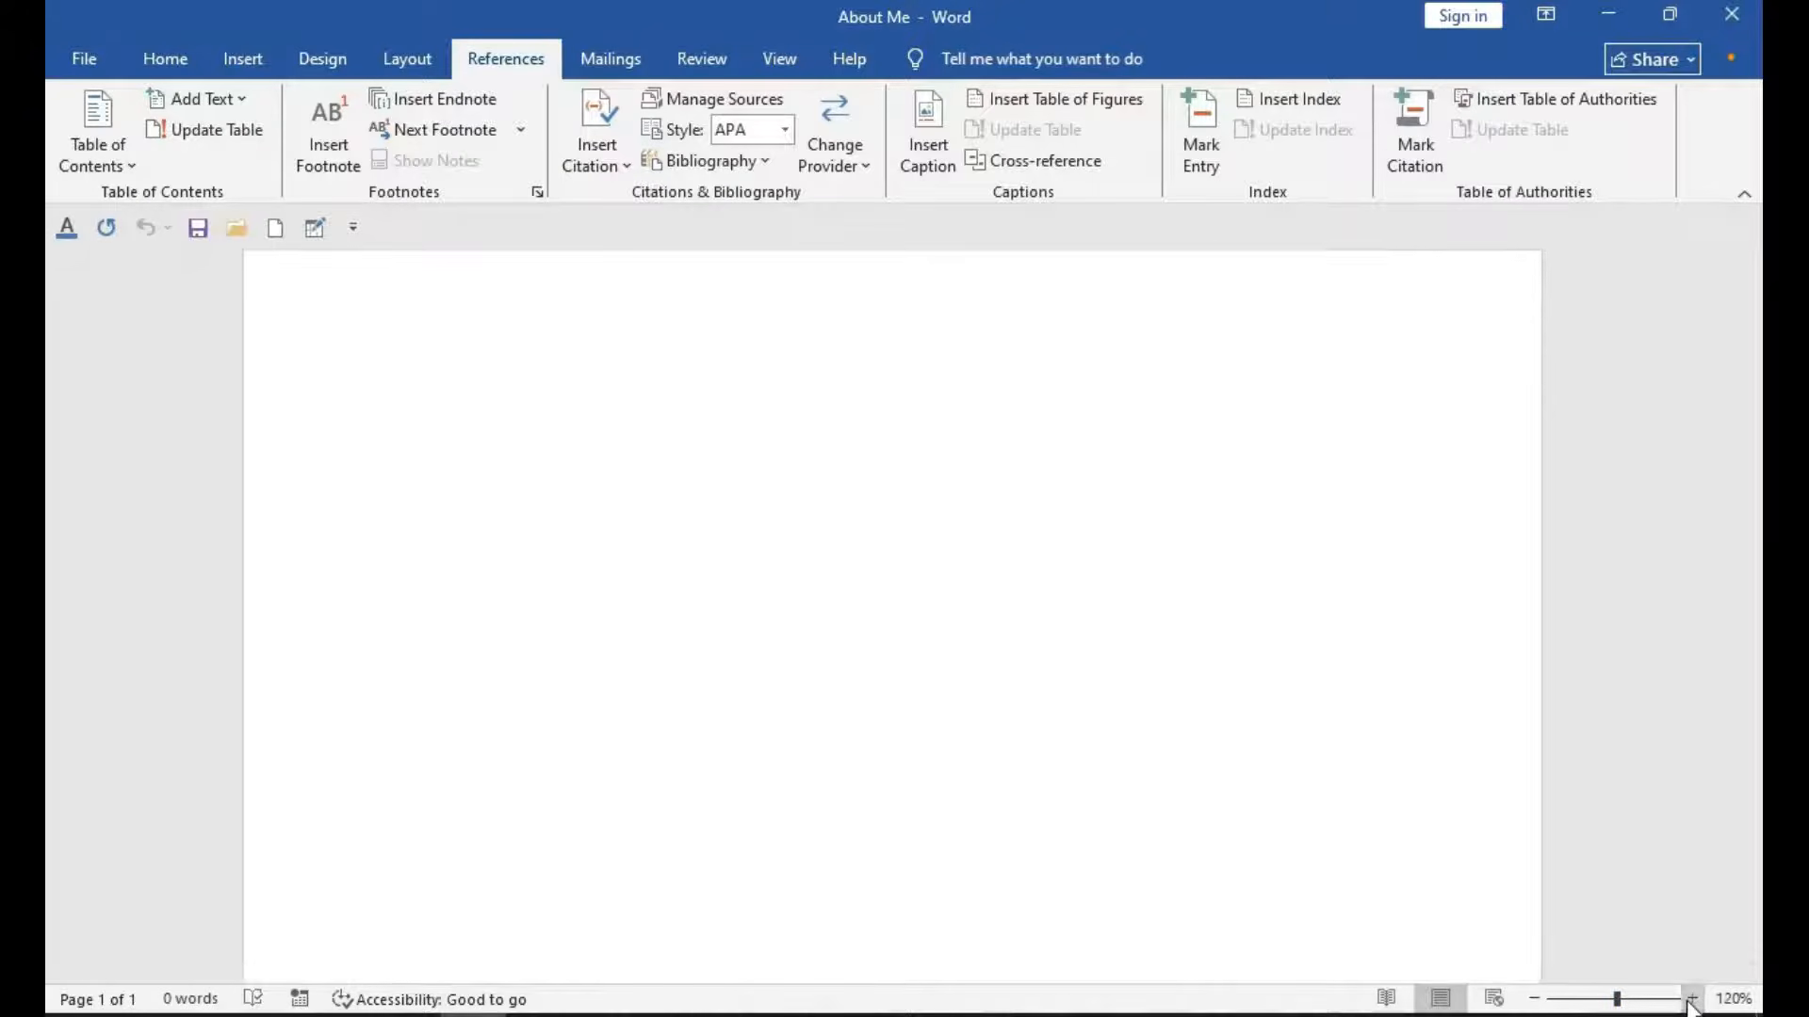
left_click(1691, 998)
left_click(1533, 998)
left_click(1534, 998)
left_click(1534, 998)
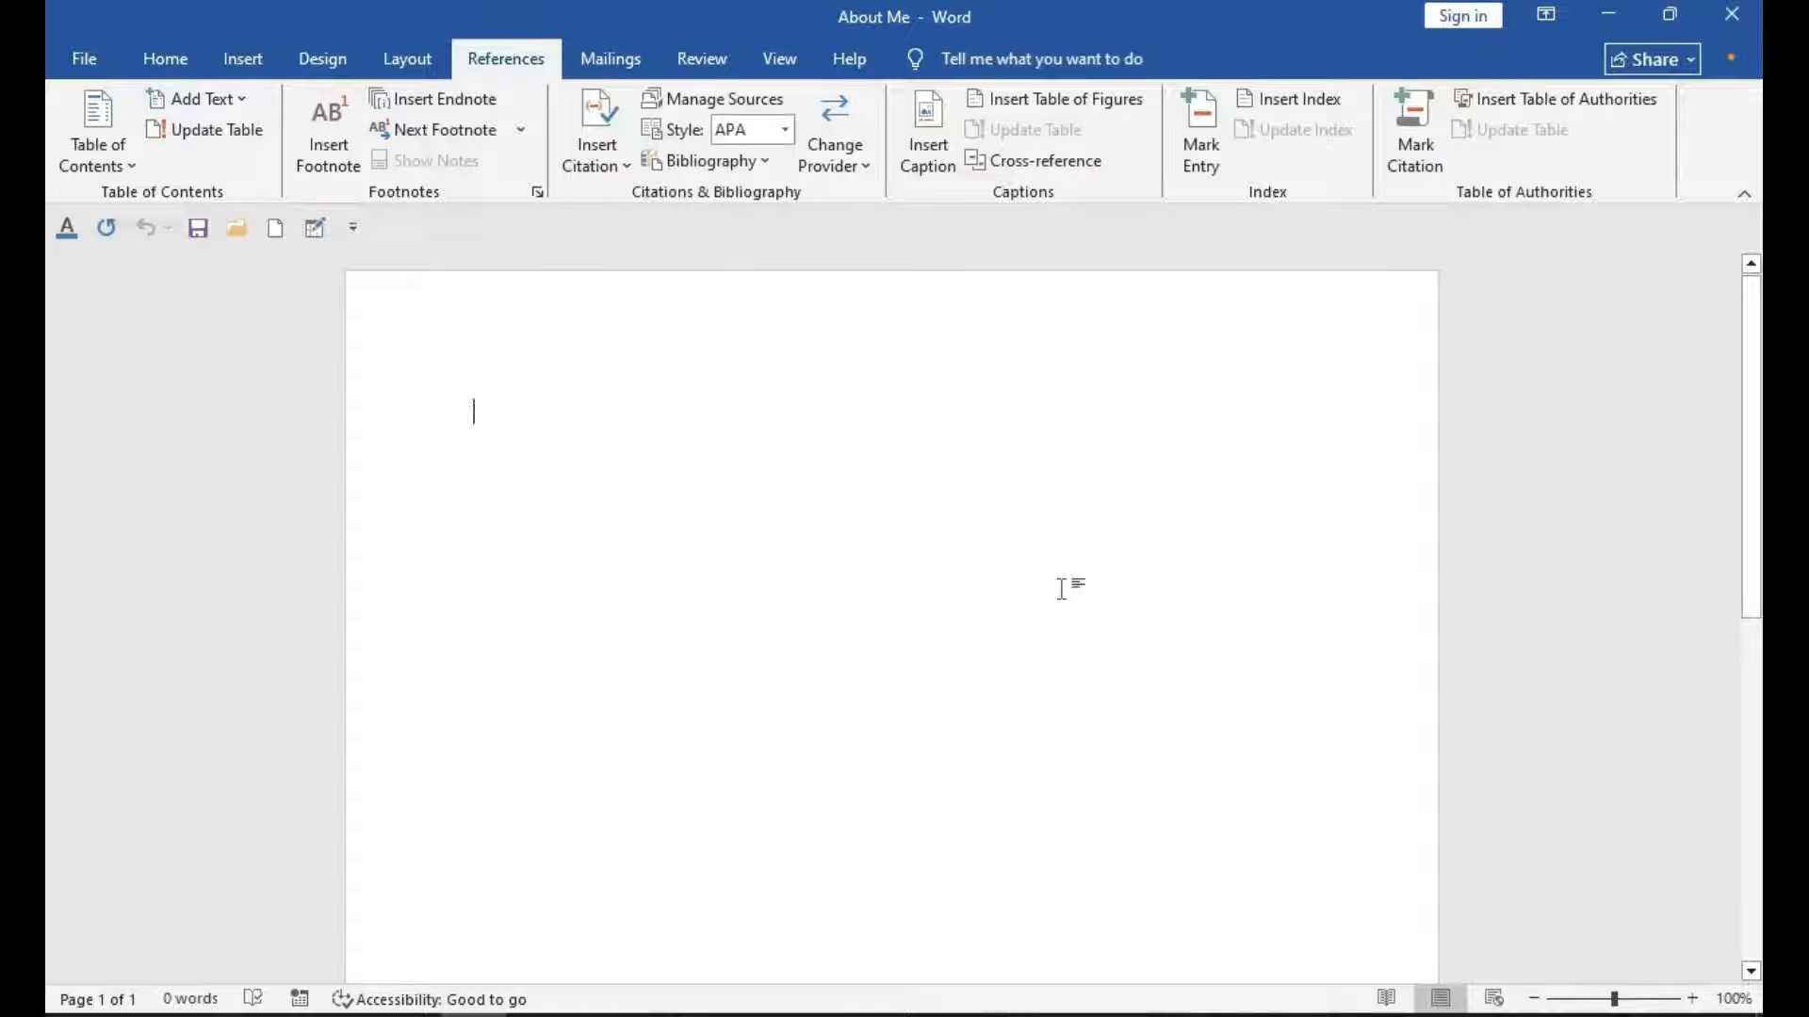
View the document in Read Mode and Web Layout, returning to Print Layout each time.
left_click(1387, 998)
left_click(1440, 998)
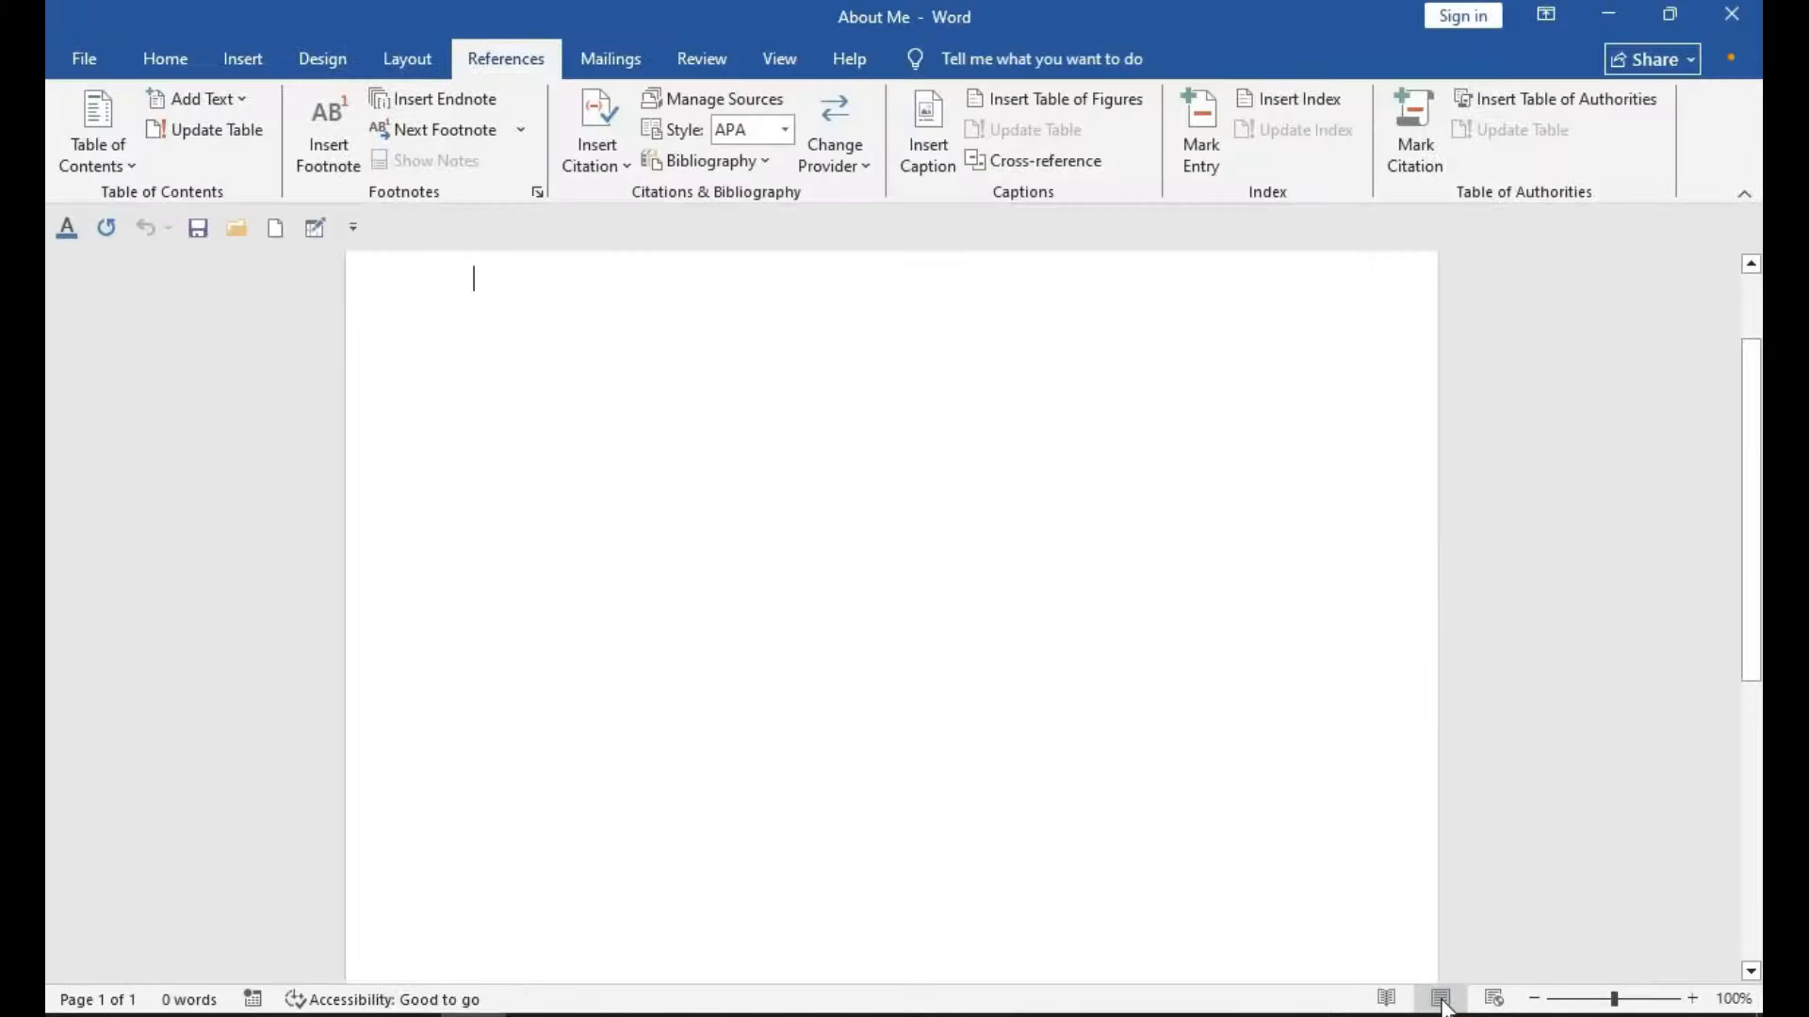
left_click(1493, 999)
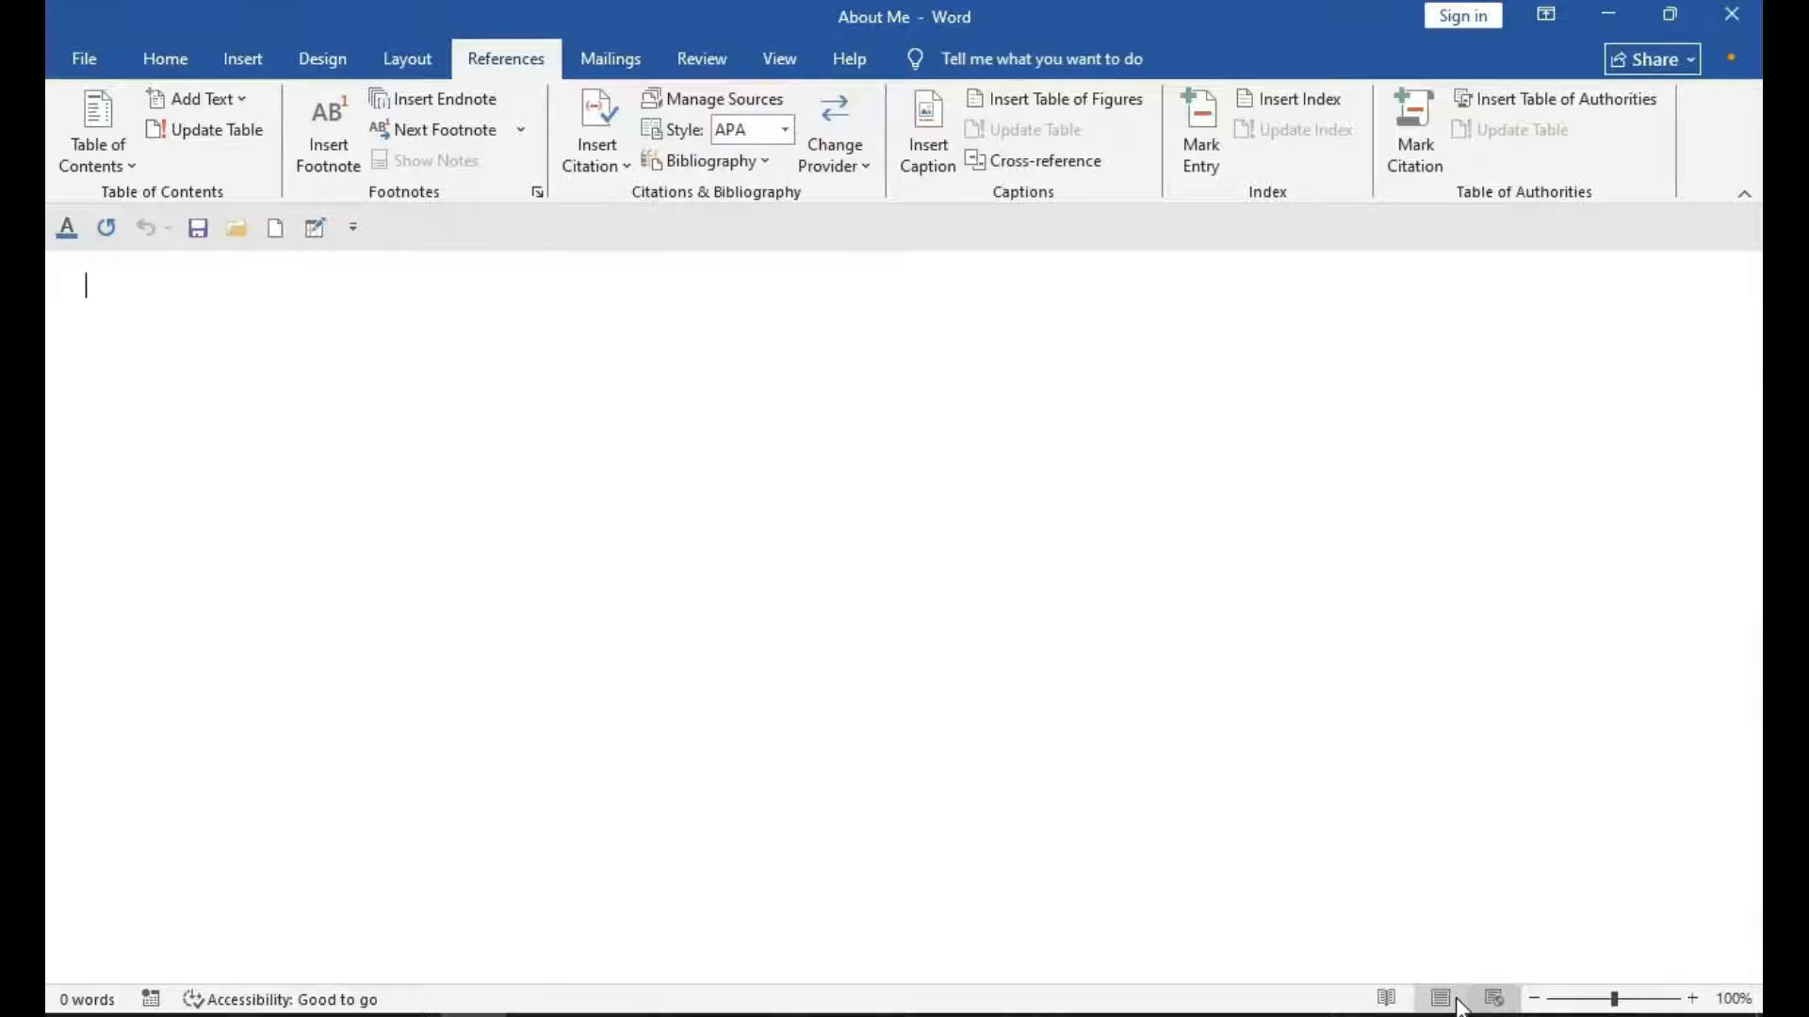
left_click(1442, 1000)
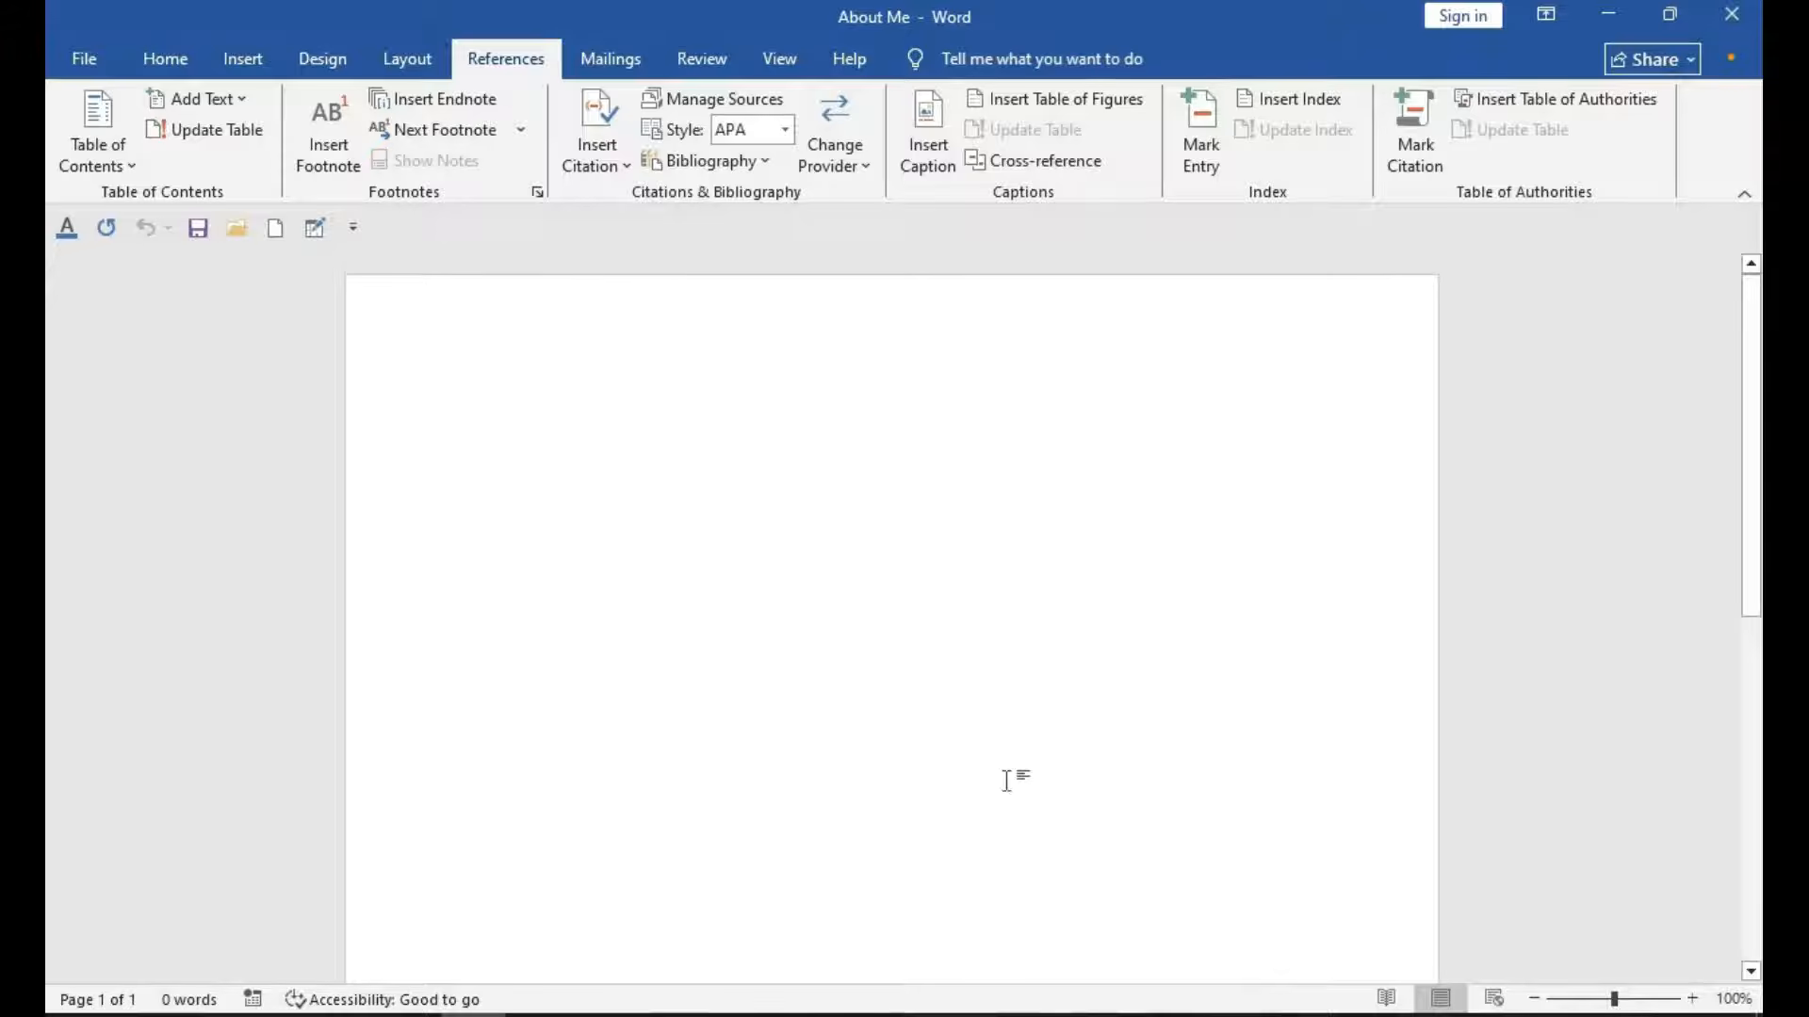
Look over the magnification options in the Zoom dialog and leave them unchanged.
left_click(778, 60)
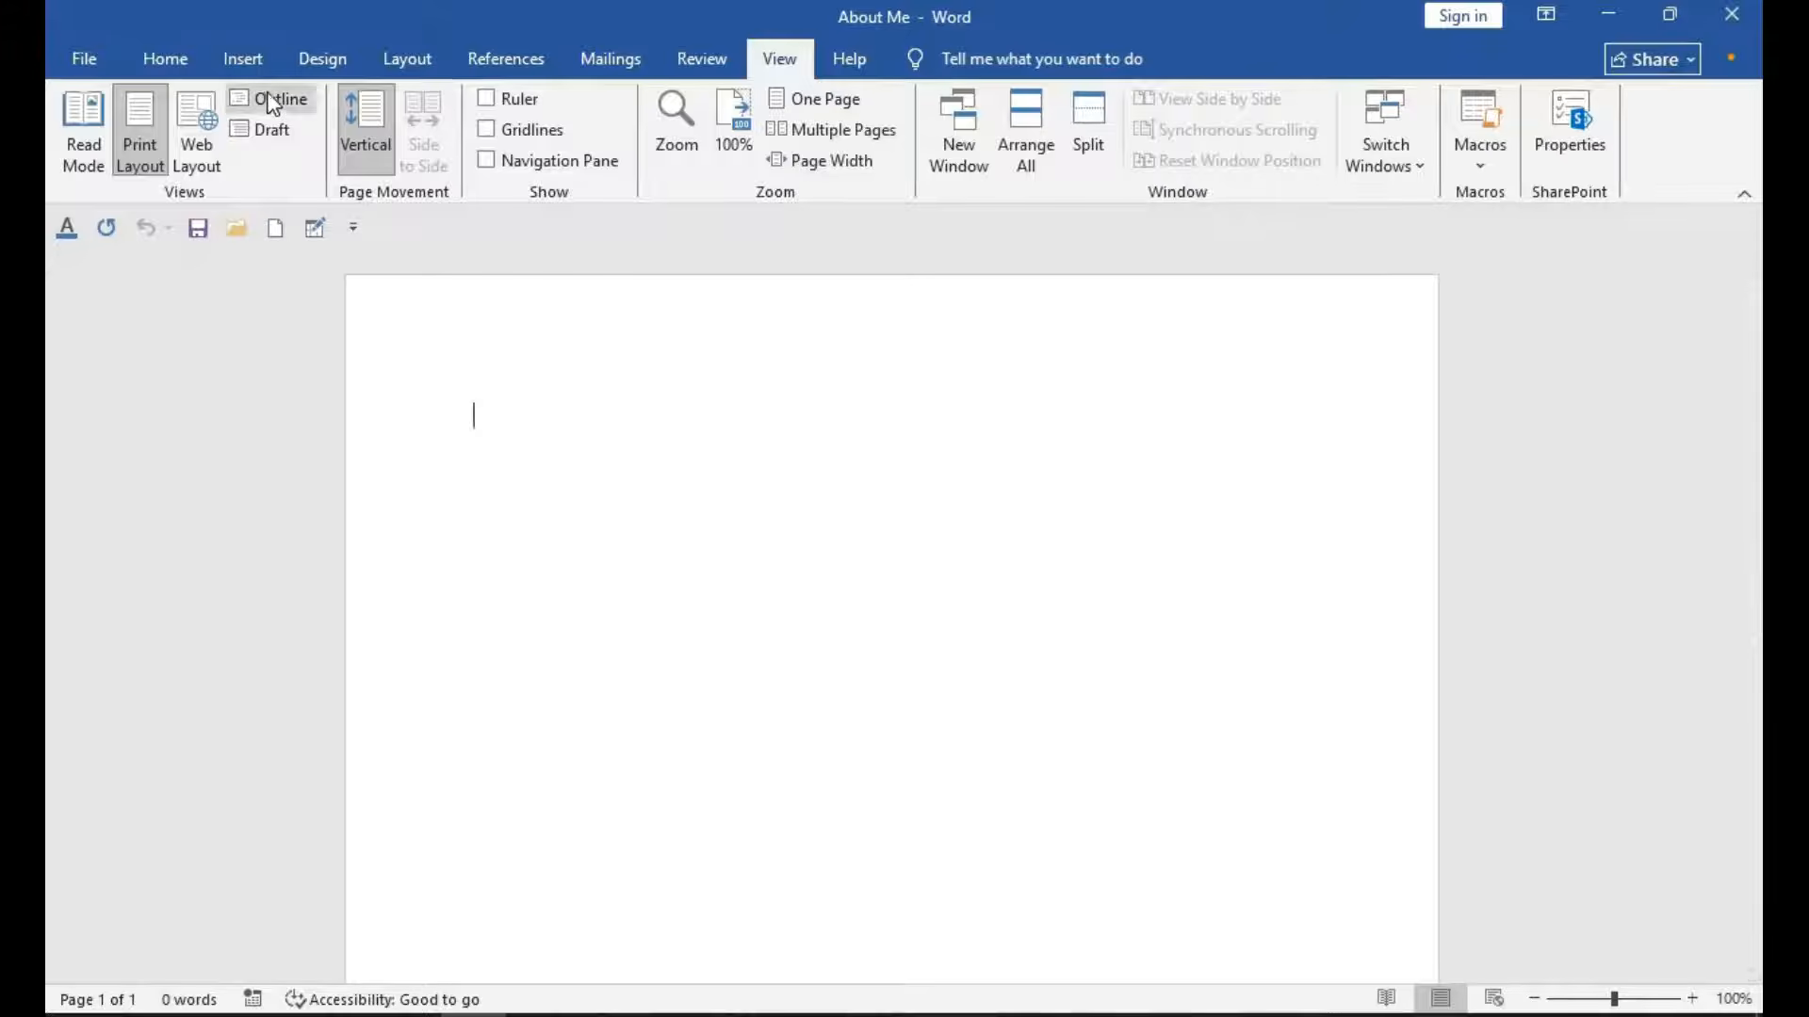
left_click(671, 126)
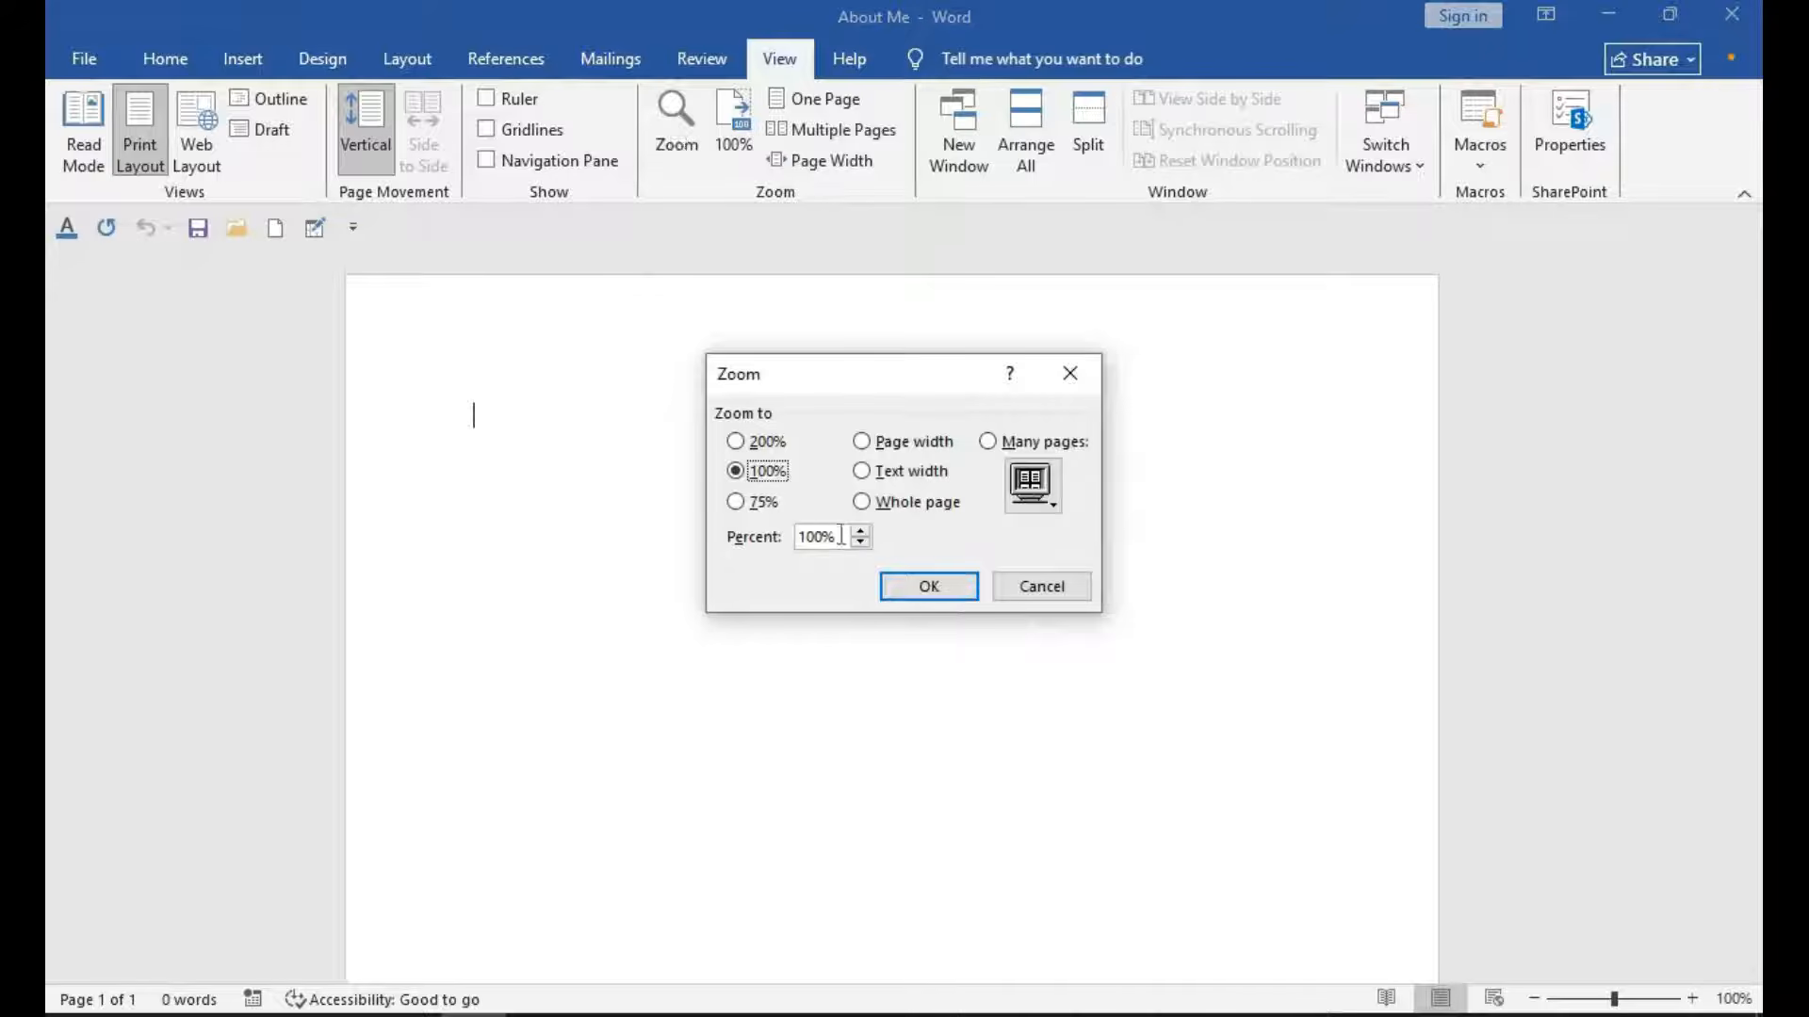
left_click(1025, 594)
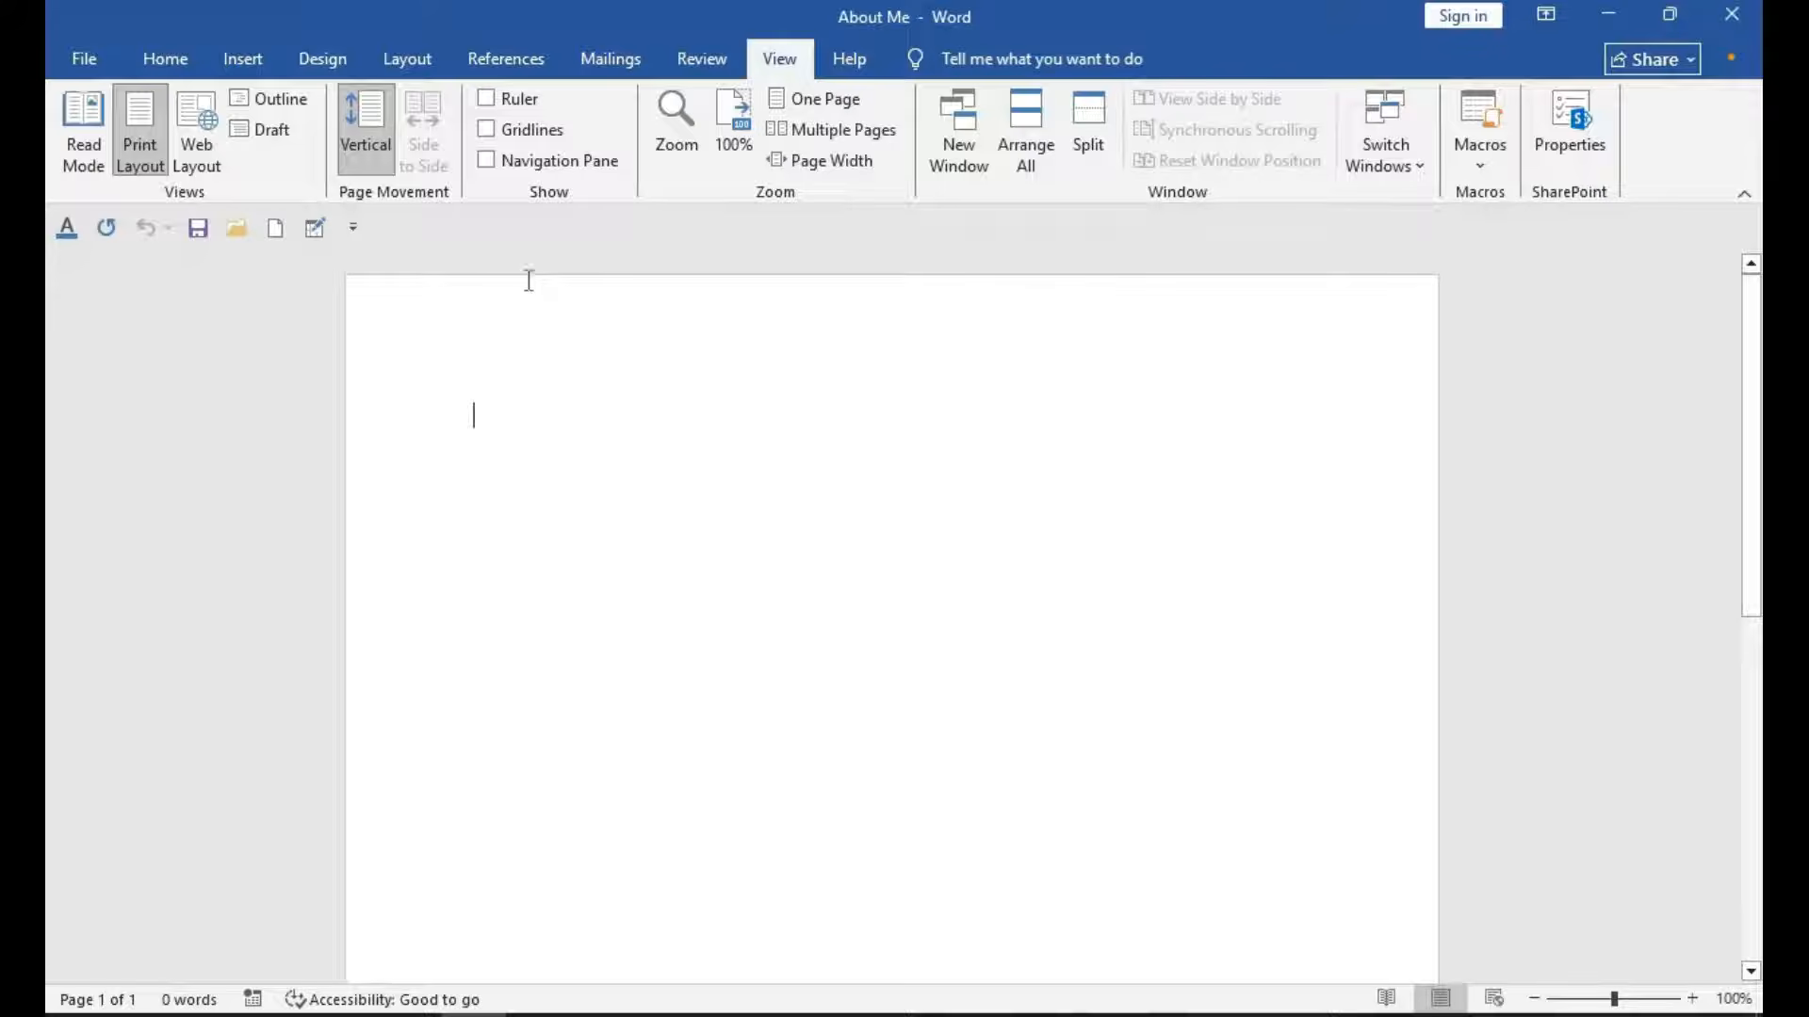
Show the Navigation Pane, the gridlines and the ruler around the document.
left_click(486, 162)
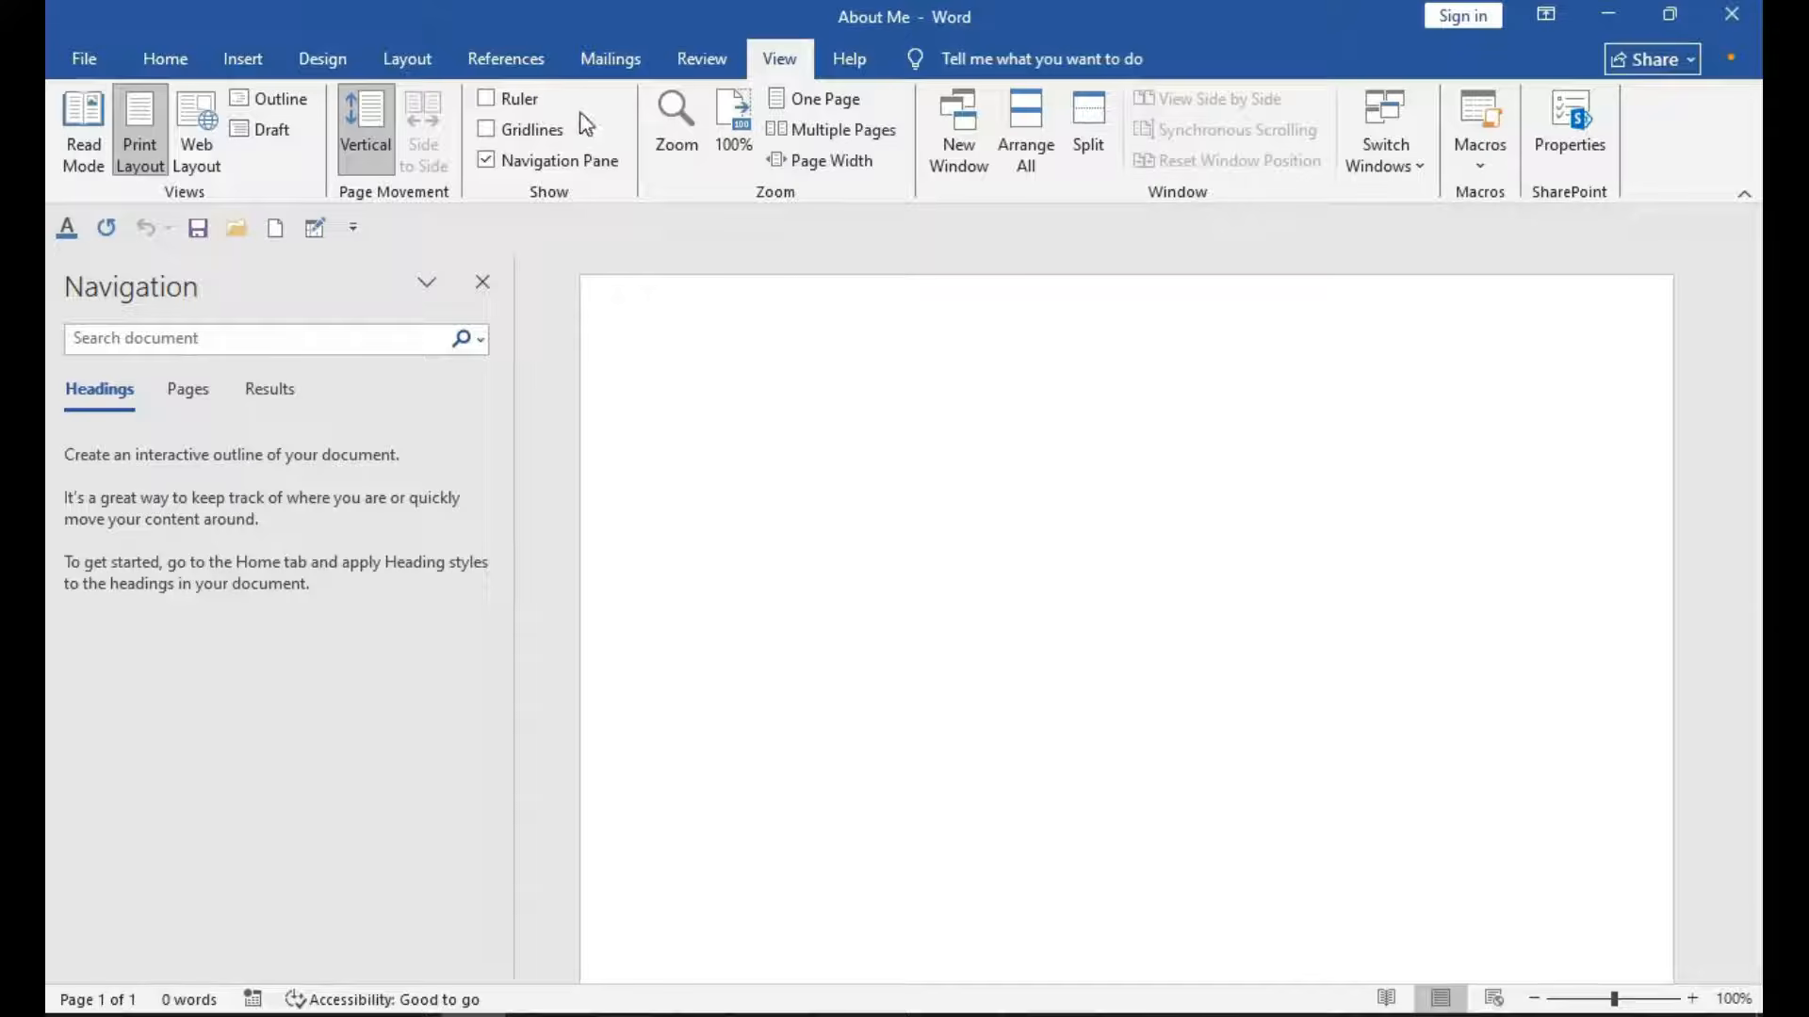
left_click(488, 129)
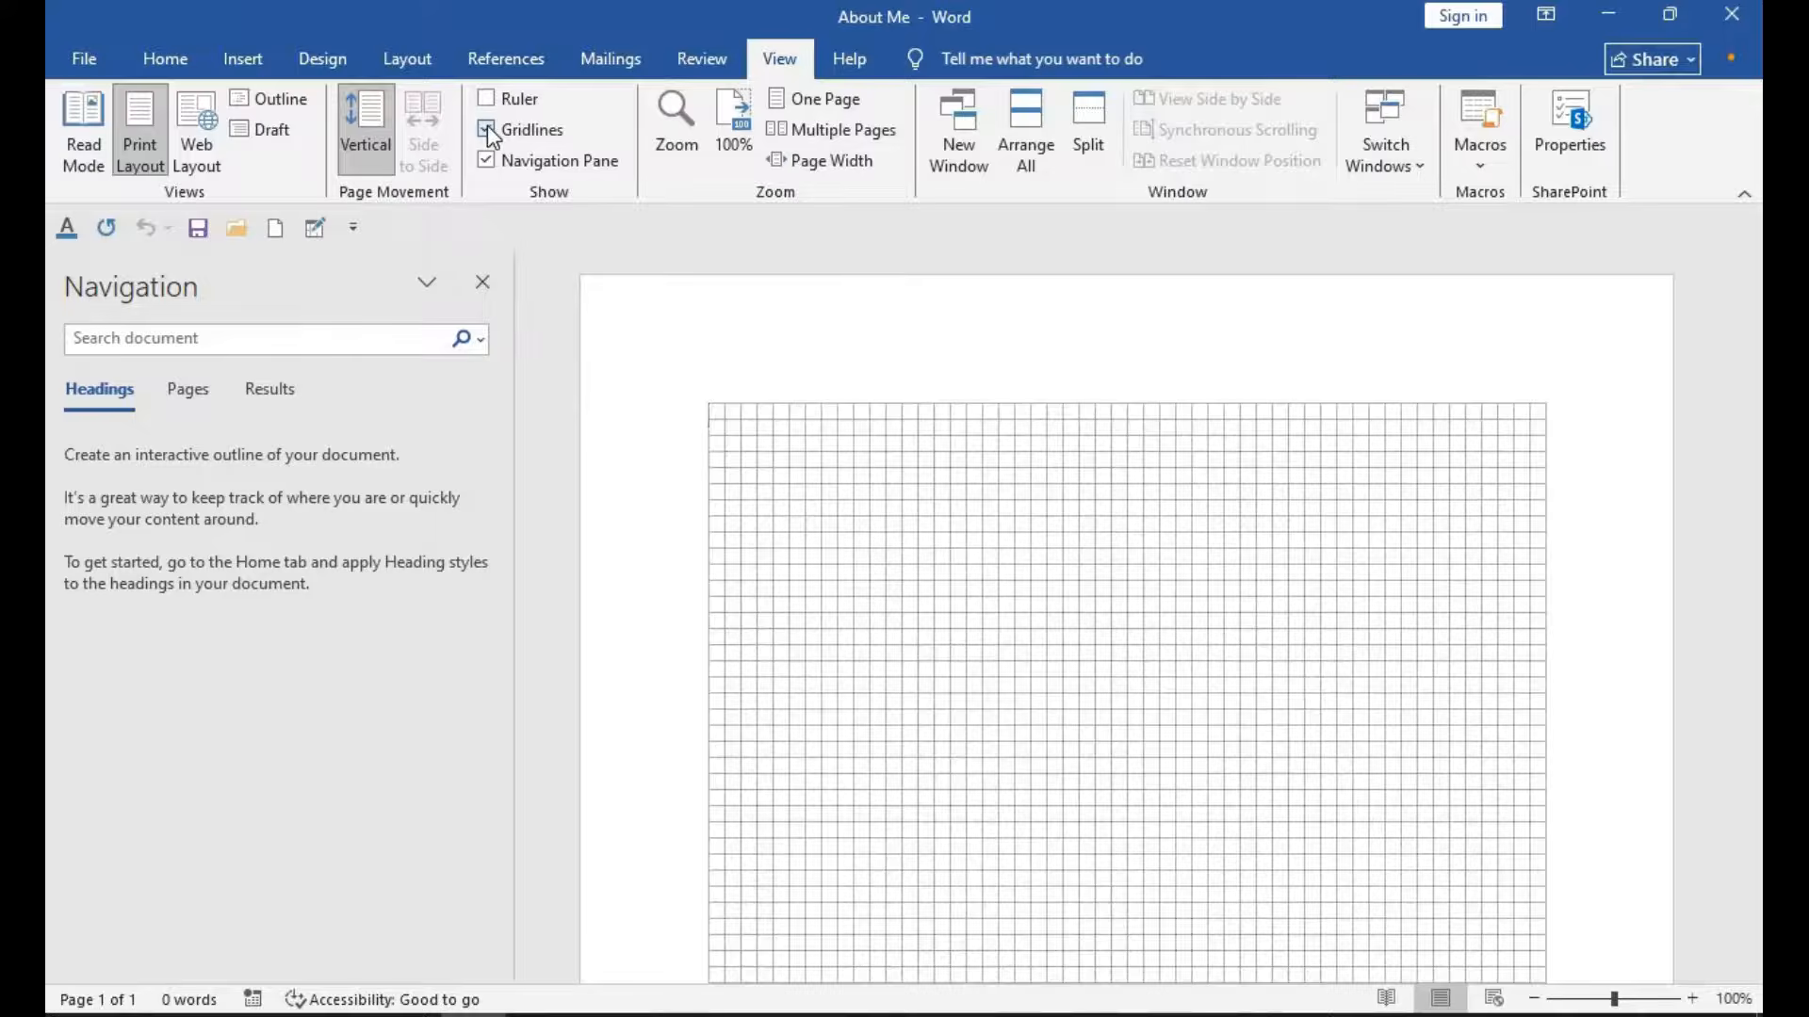
left_click(488, 98)
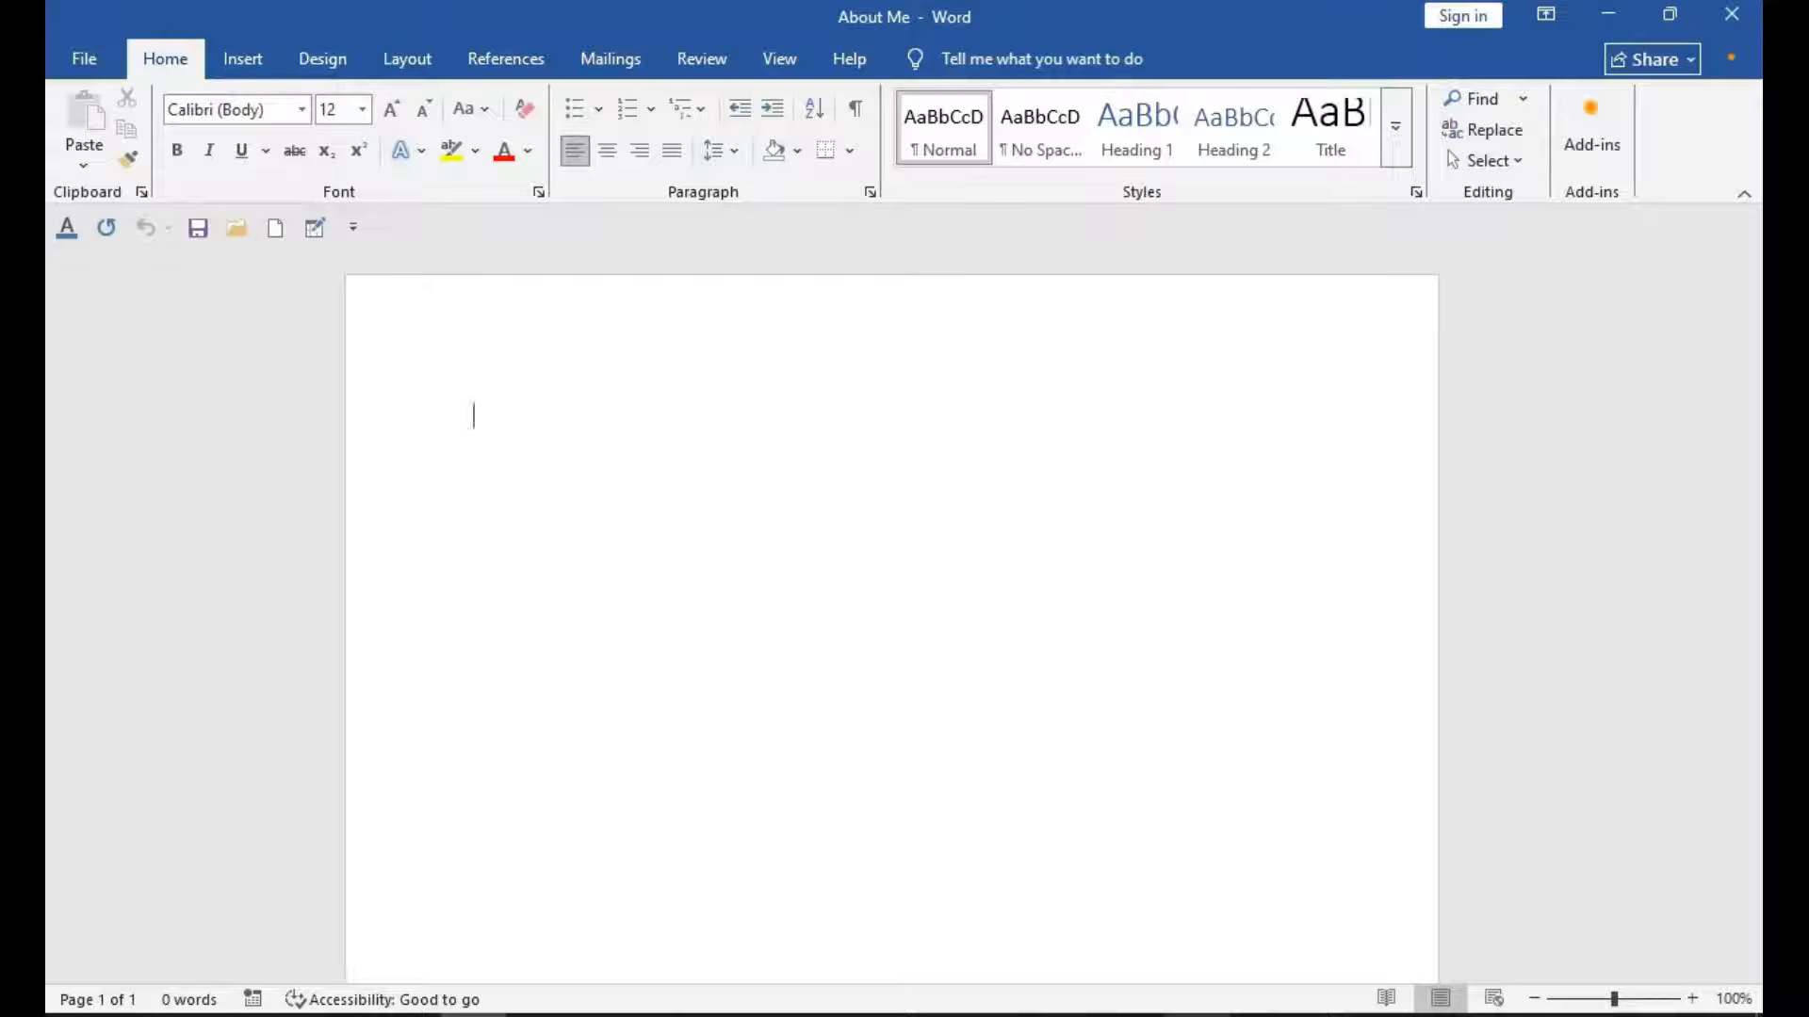
Enter About Me as the first line of text in the document.
type("About Me")
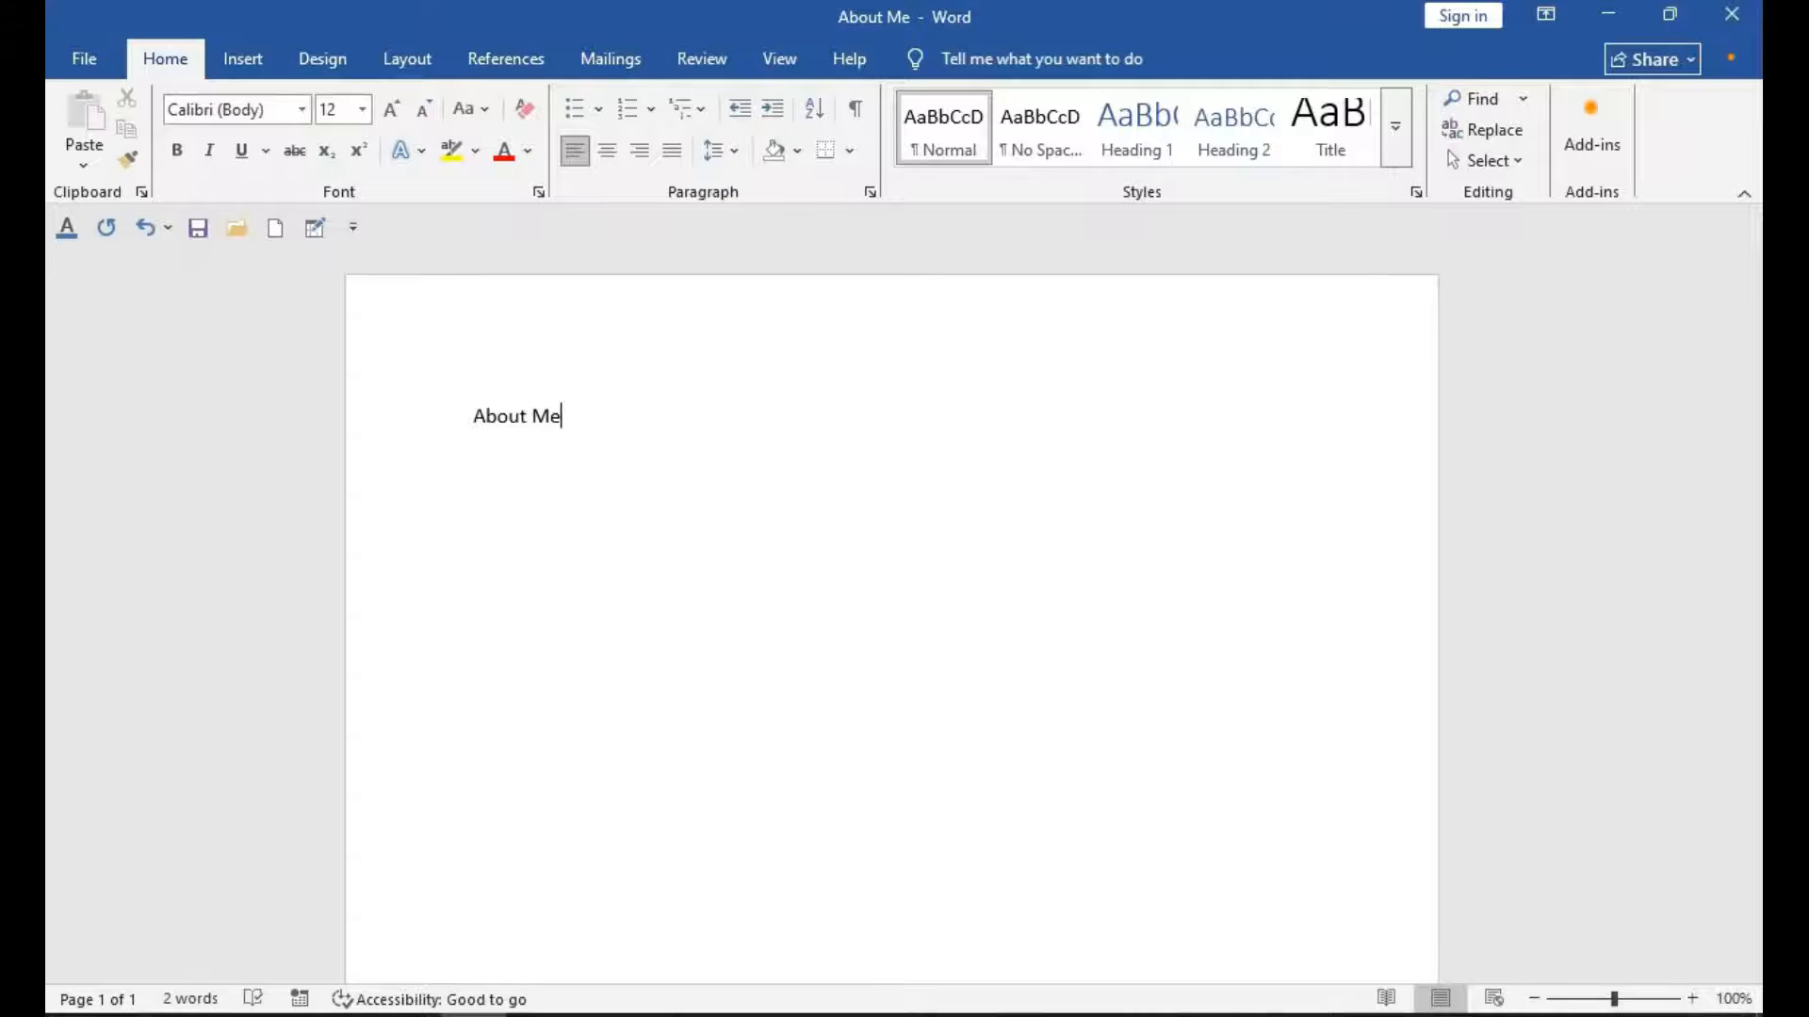
left_click(1693, 1001)
left_click(1693, 1000)
left_click(1692, 1001)
left_click(1693, 1000)
left_click(1693, 1001)
left_click(1693, 1000)
left_click(1692, 1000)
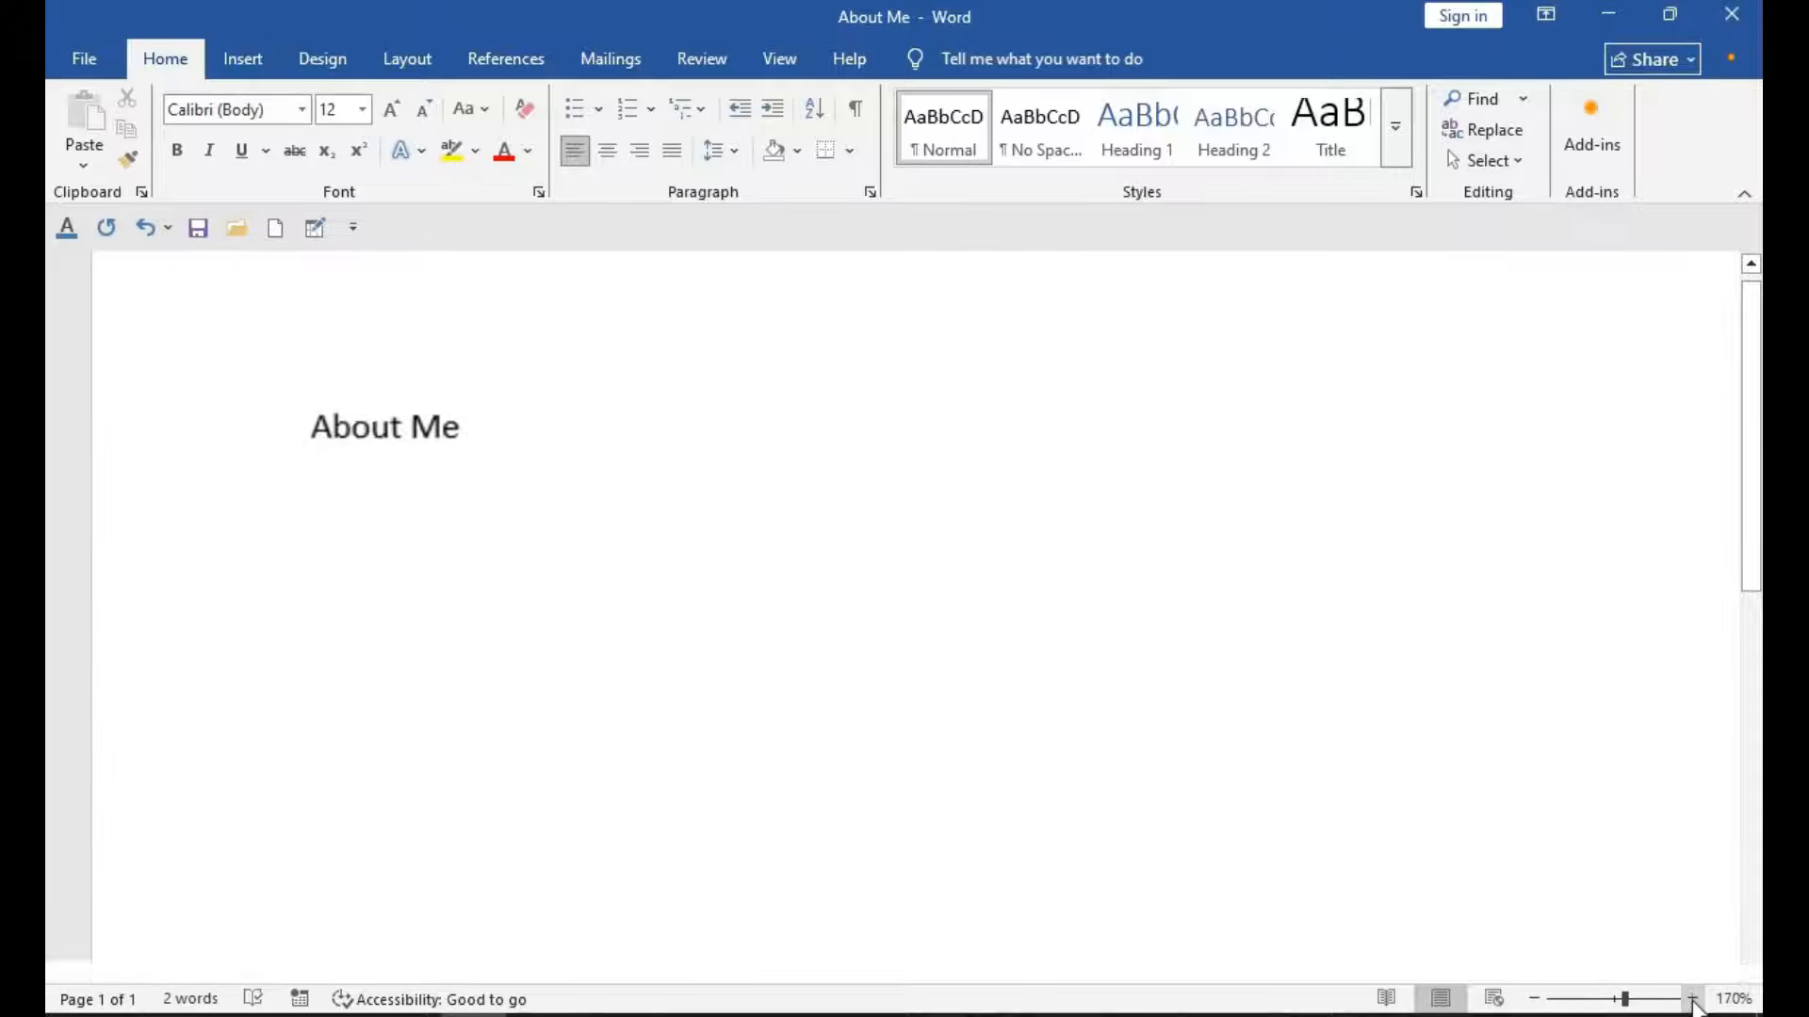
left_click(1693, 1001)
left_click(1693, 1000)
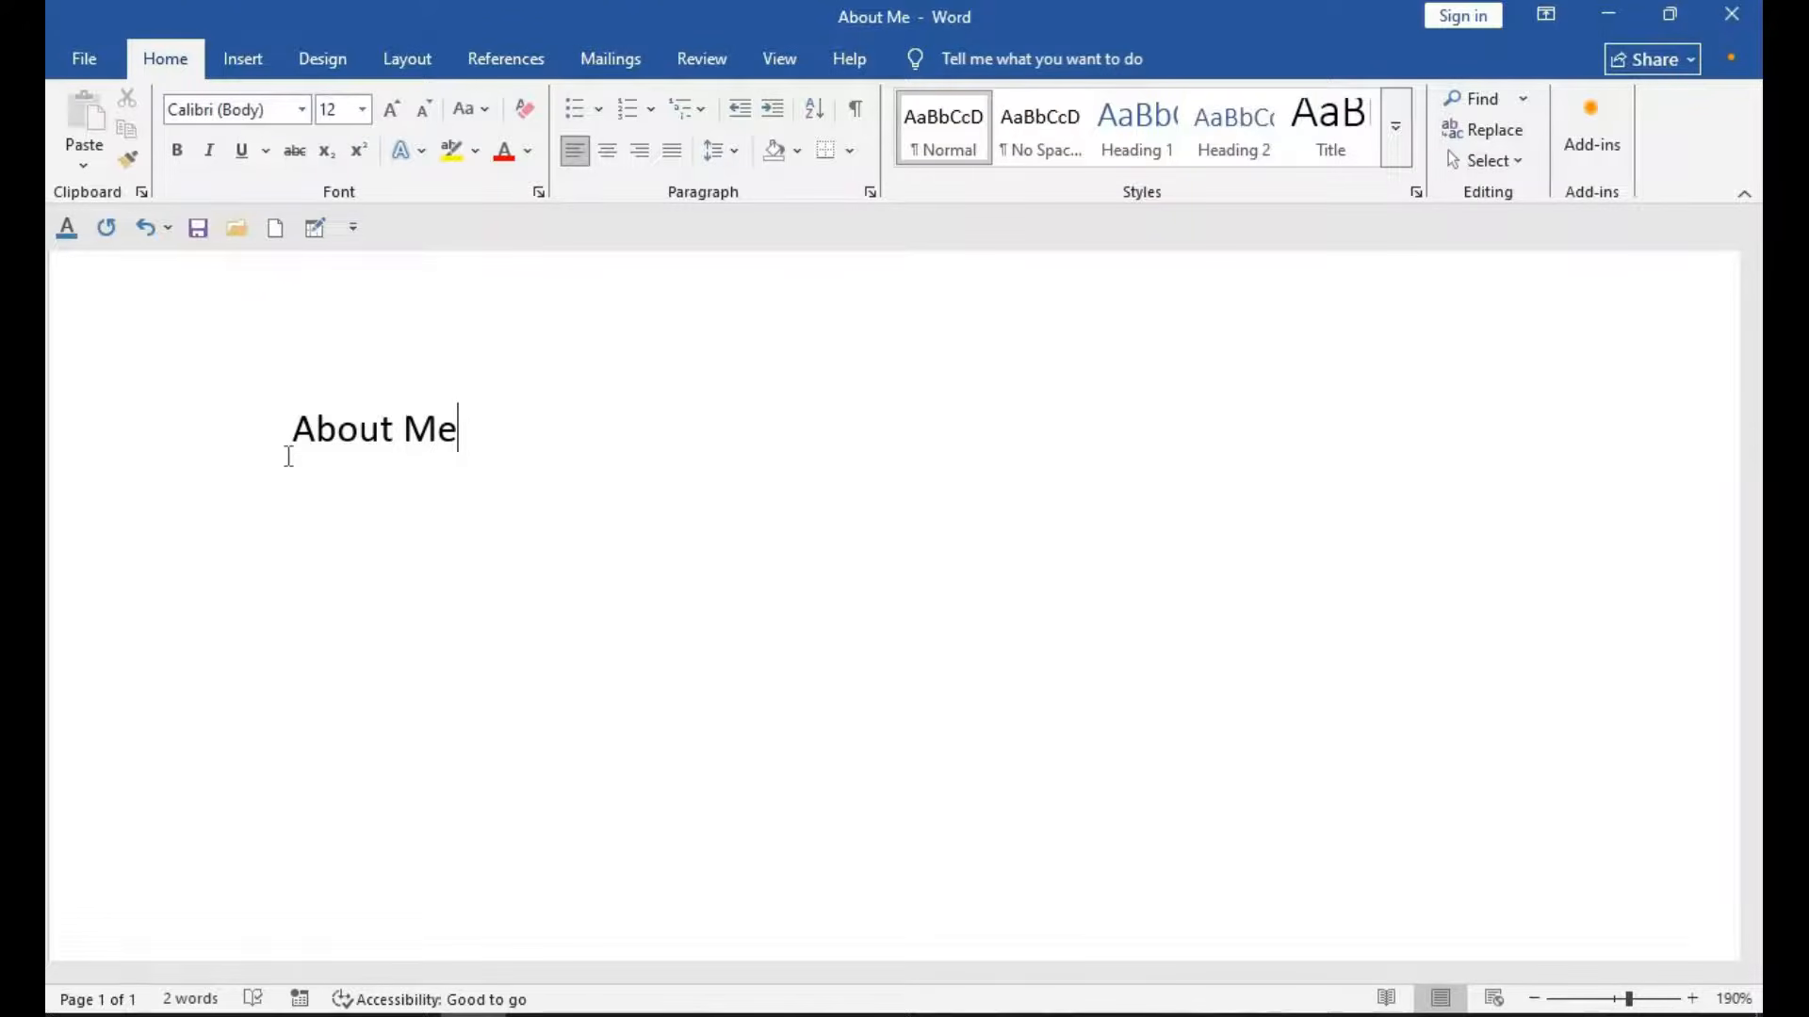
Format the whole About Me line as bold, italic and underlined.
left_click_drag(292, 426, 455, 441)
left_click(180, 153)
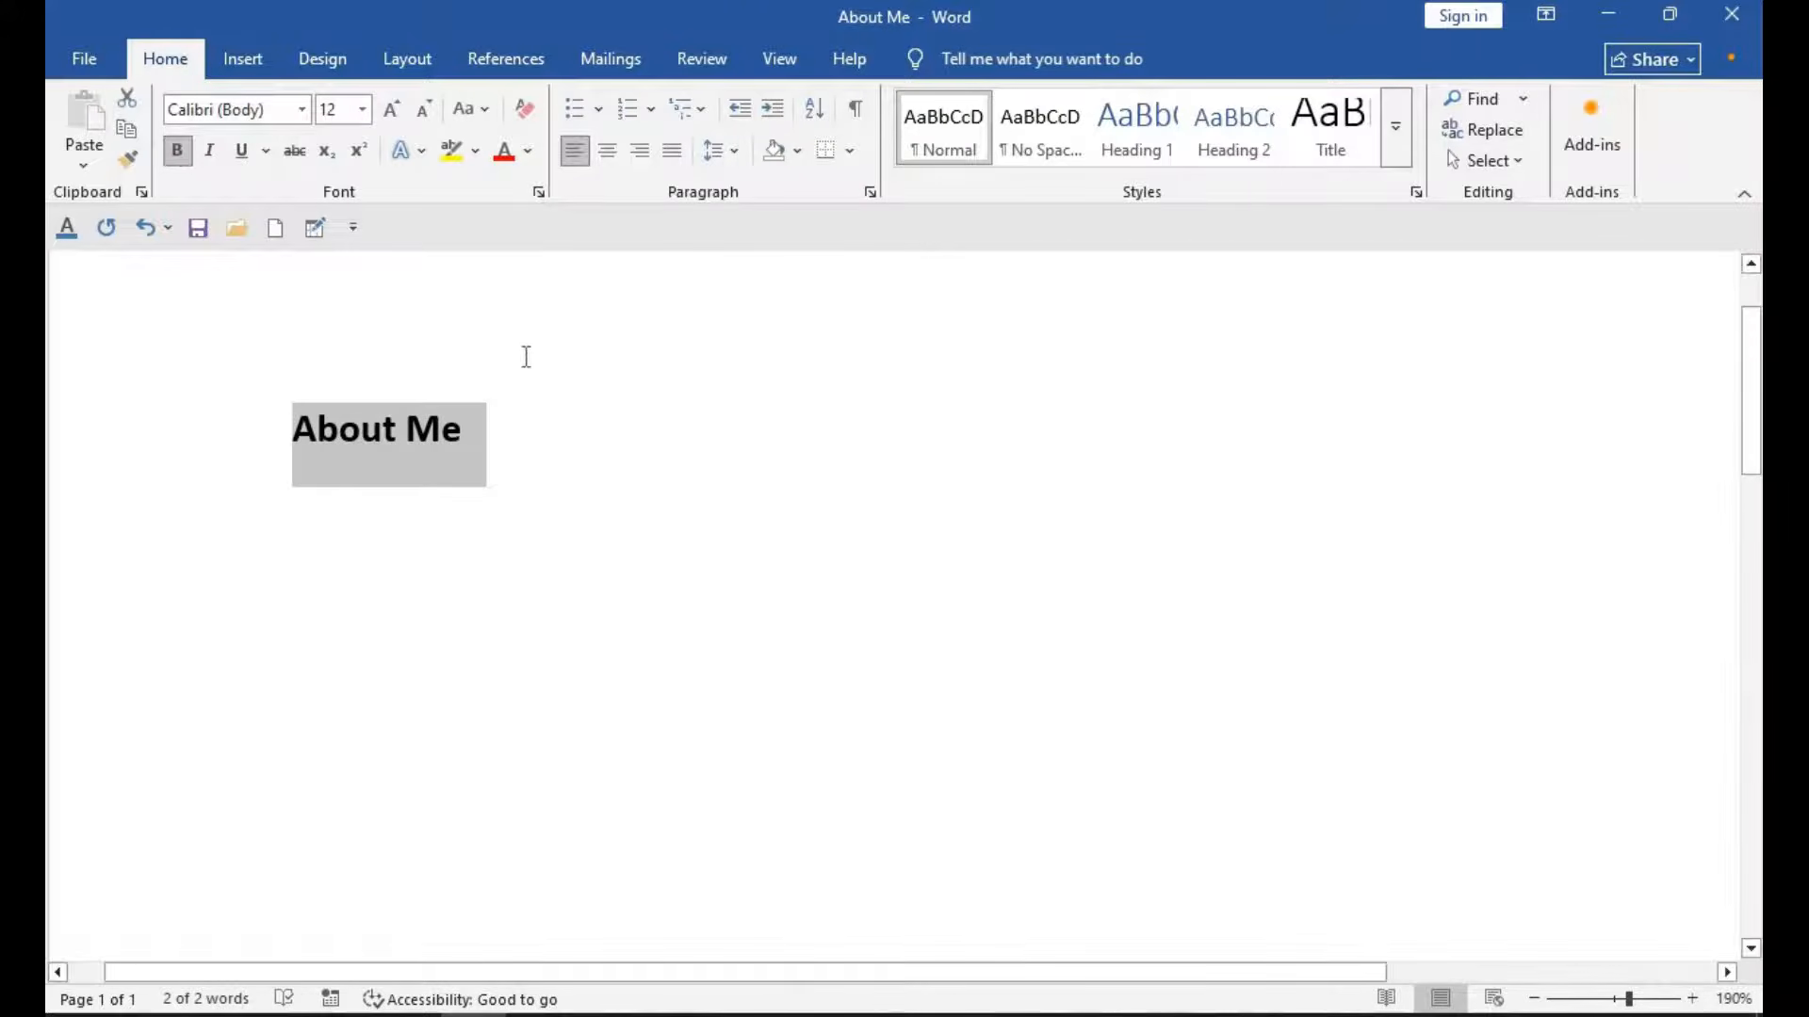
left_click(210, 151)
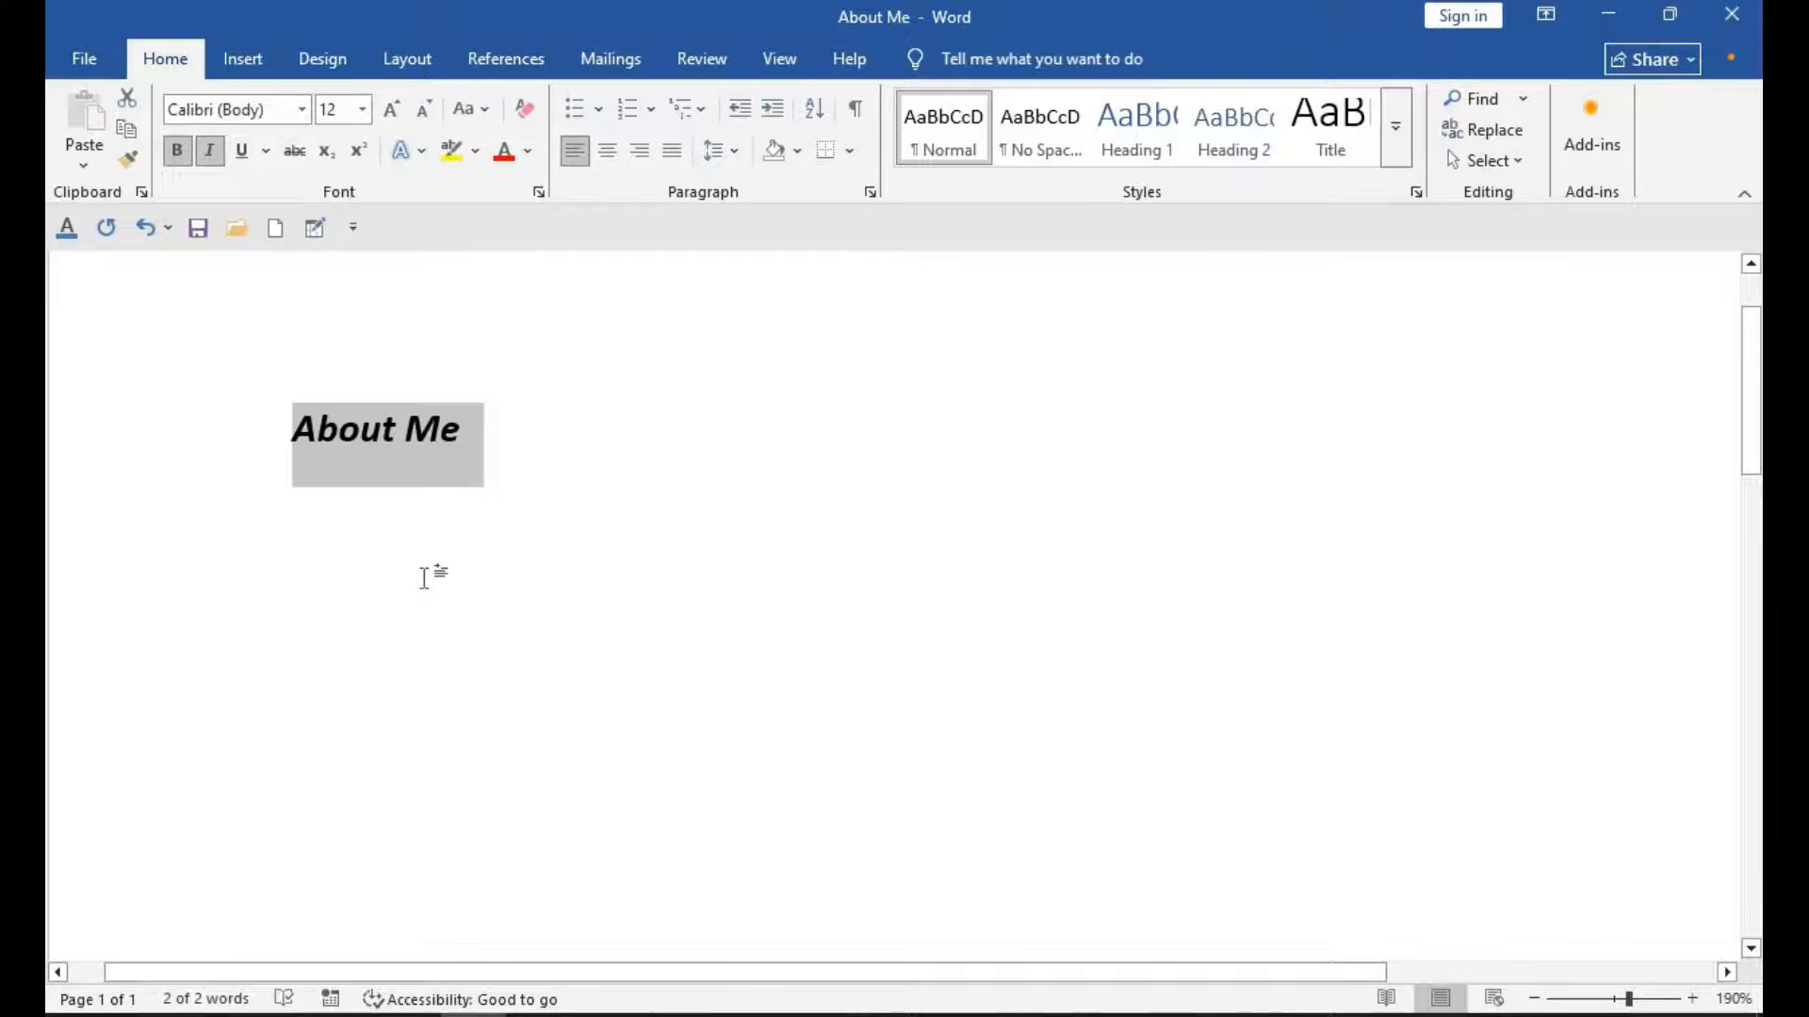
left_click(243, 157)
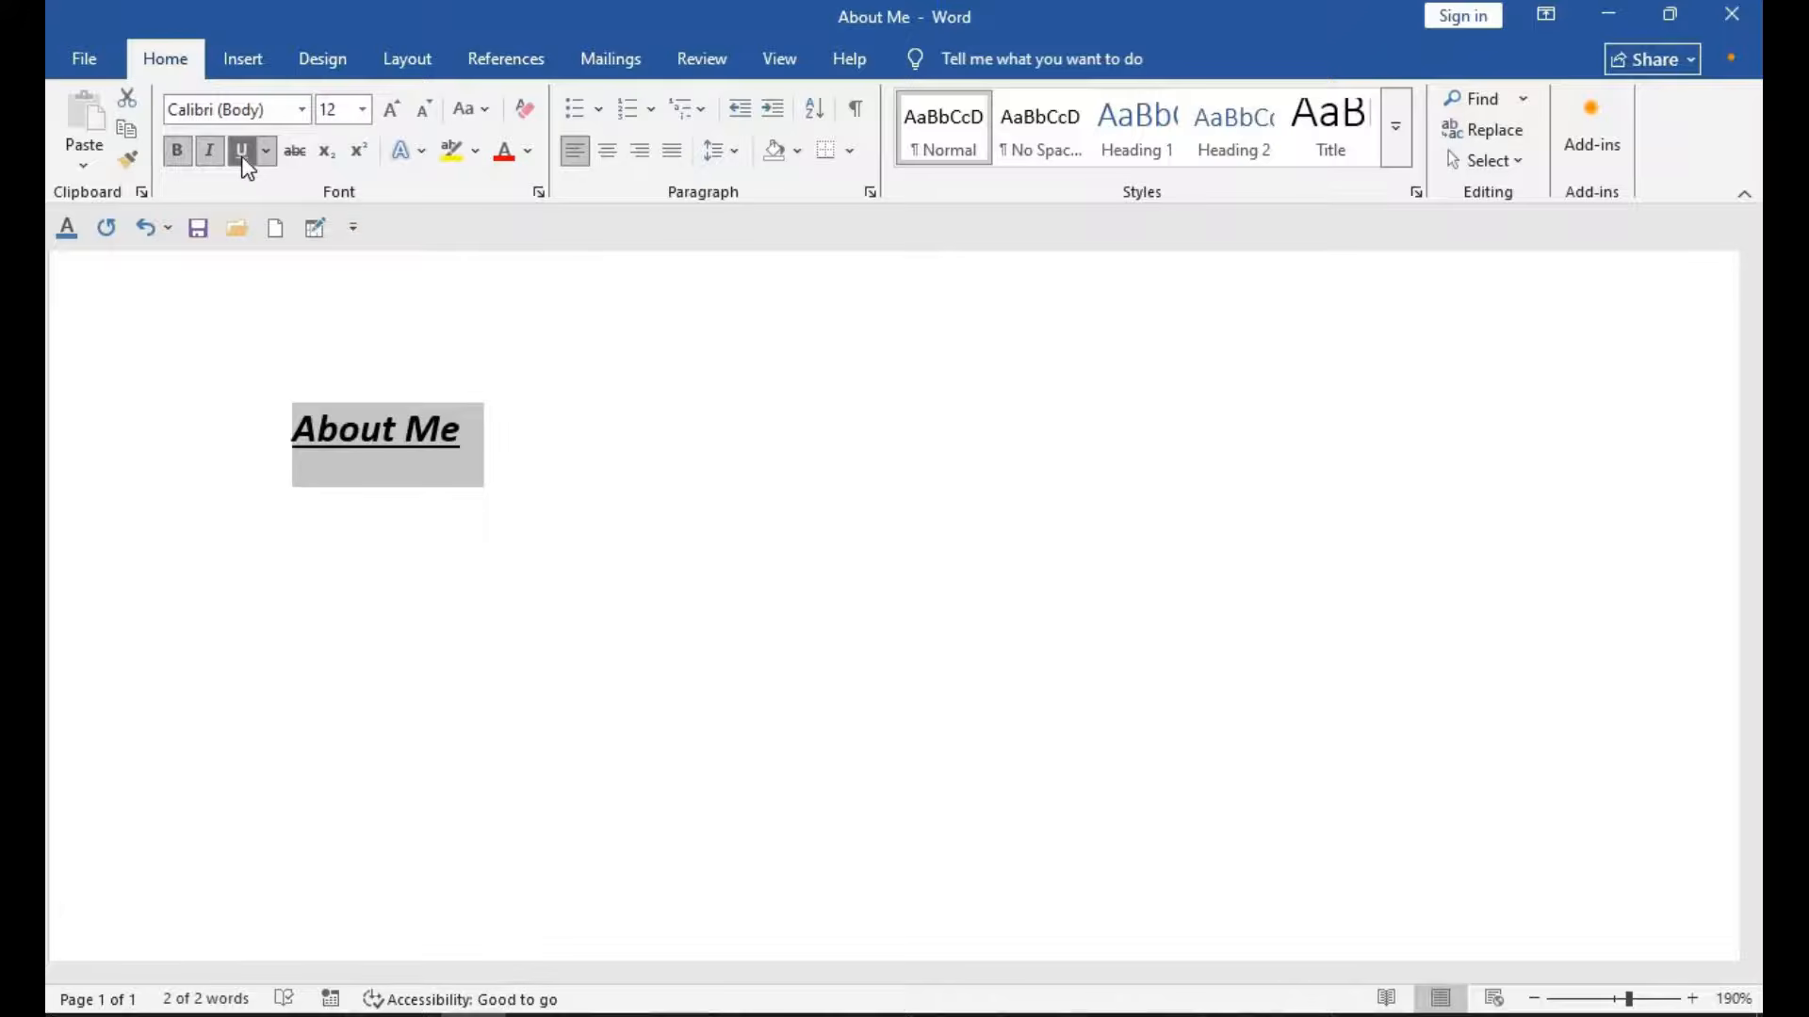
left_click(243, 158)
left_click(243, 158)
Set the font of the About Me heading to Arial and its size to 24.
left_click(307, 107)
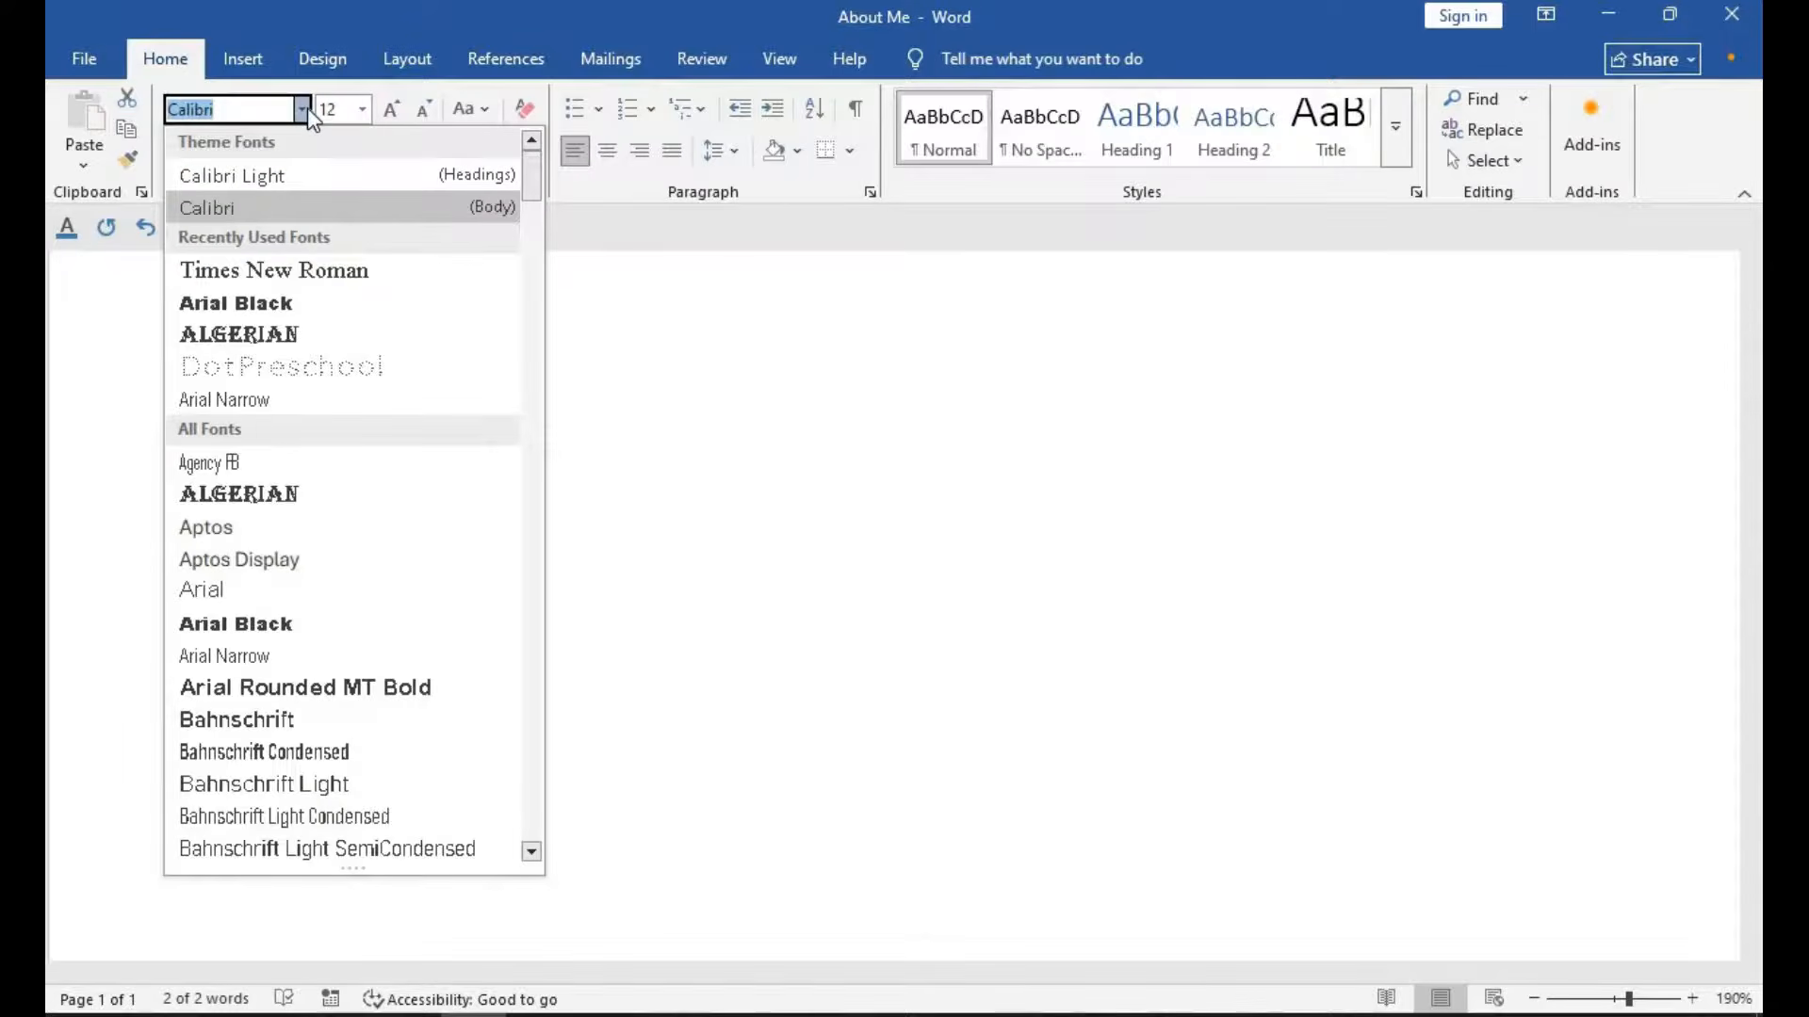
scroll(471, 754, "down", 8)
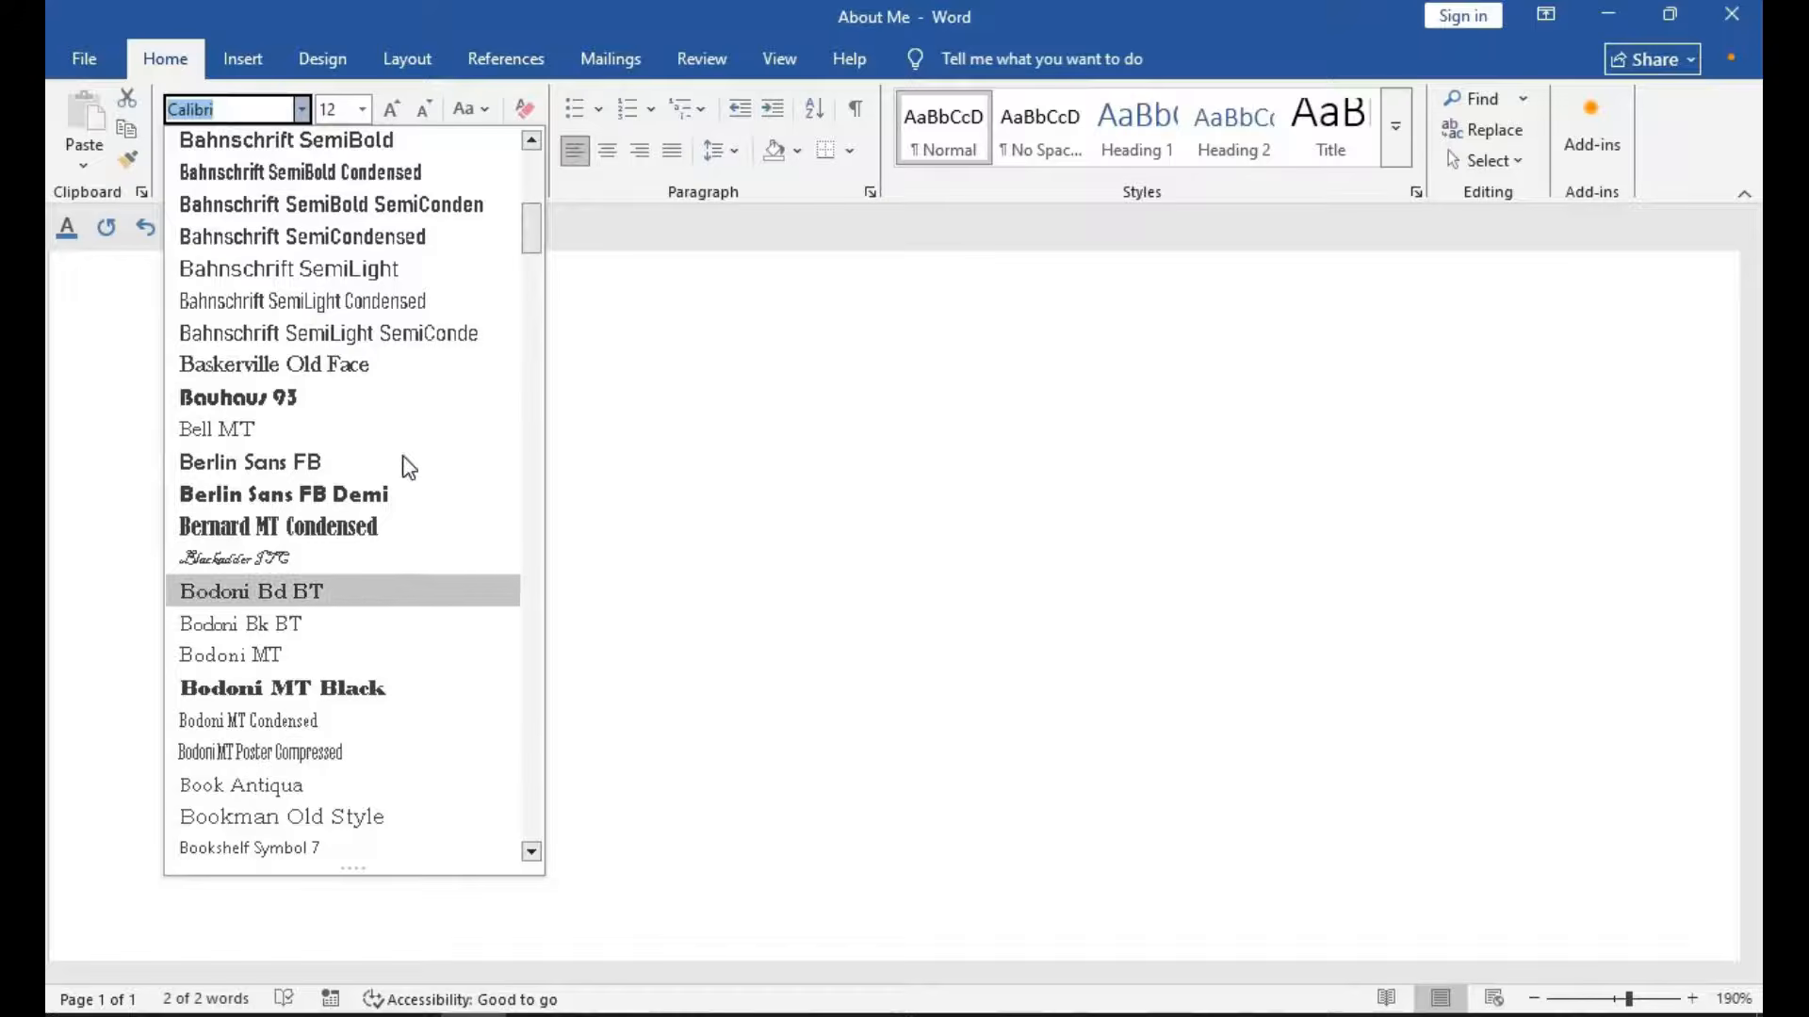
left_click(531, 140)
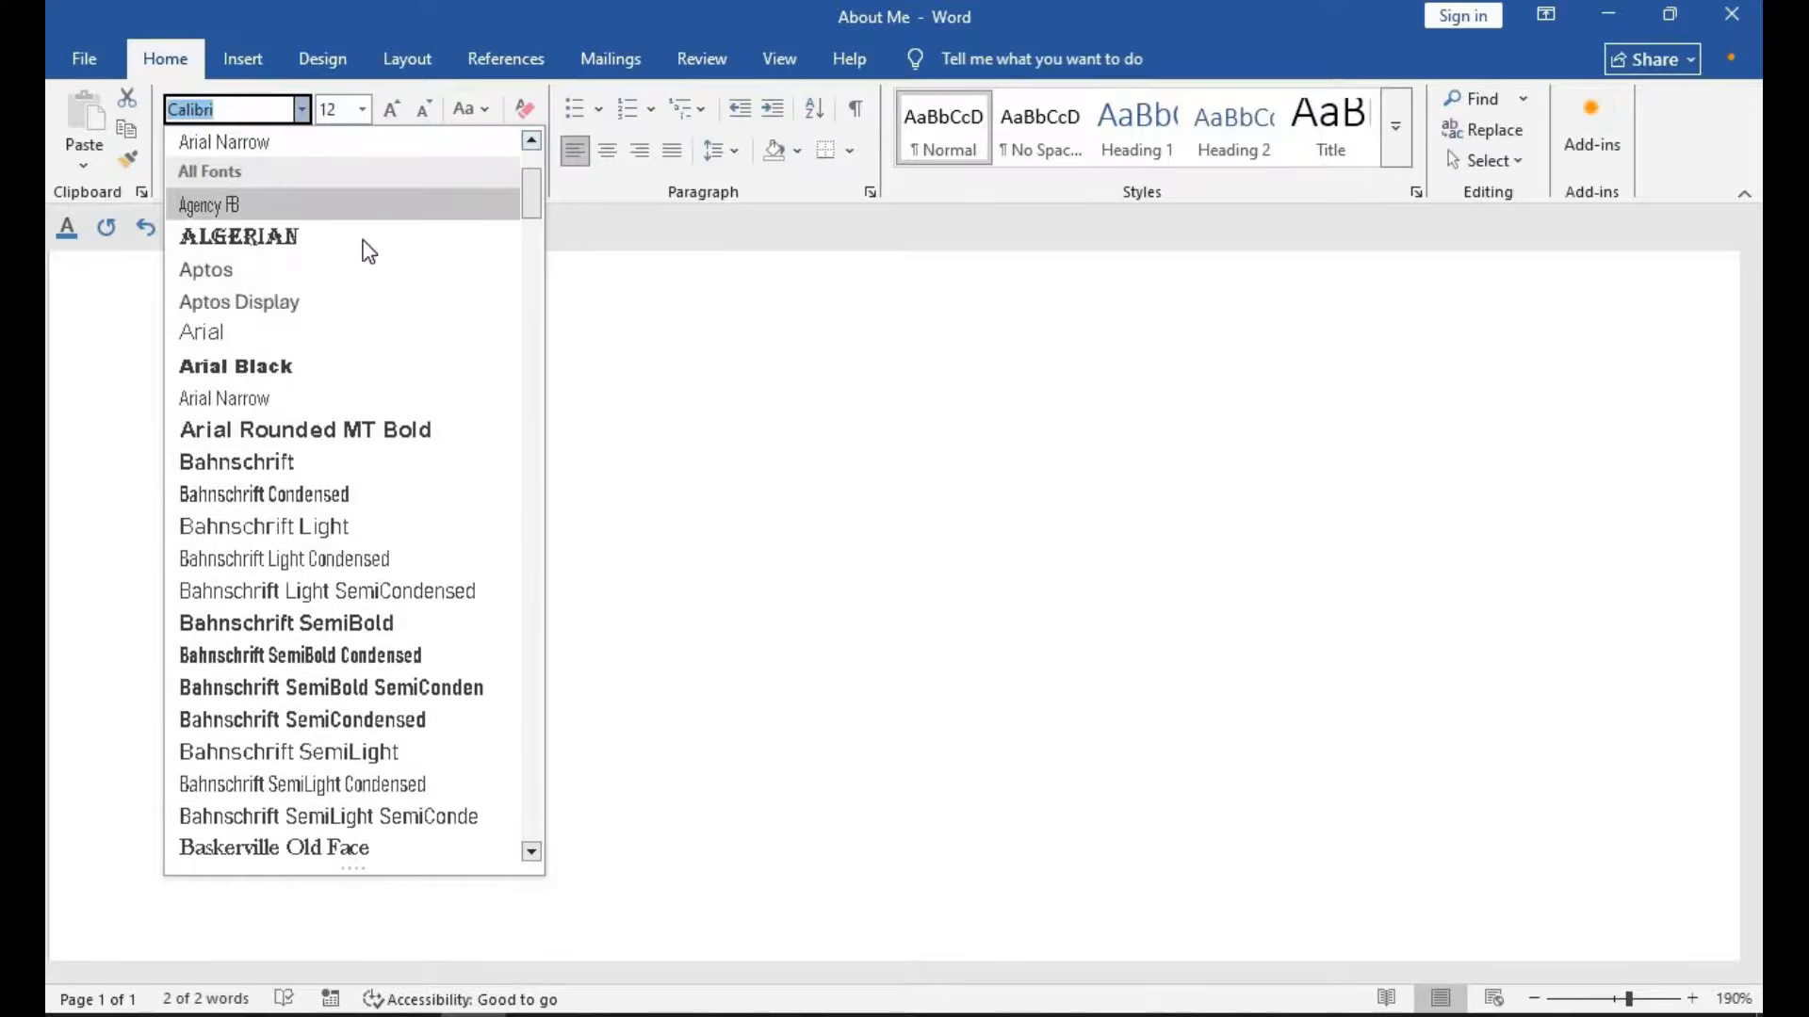
left_click(226, 332)
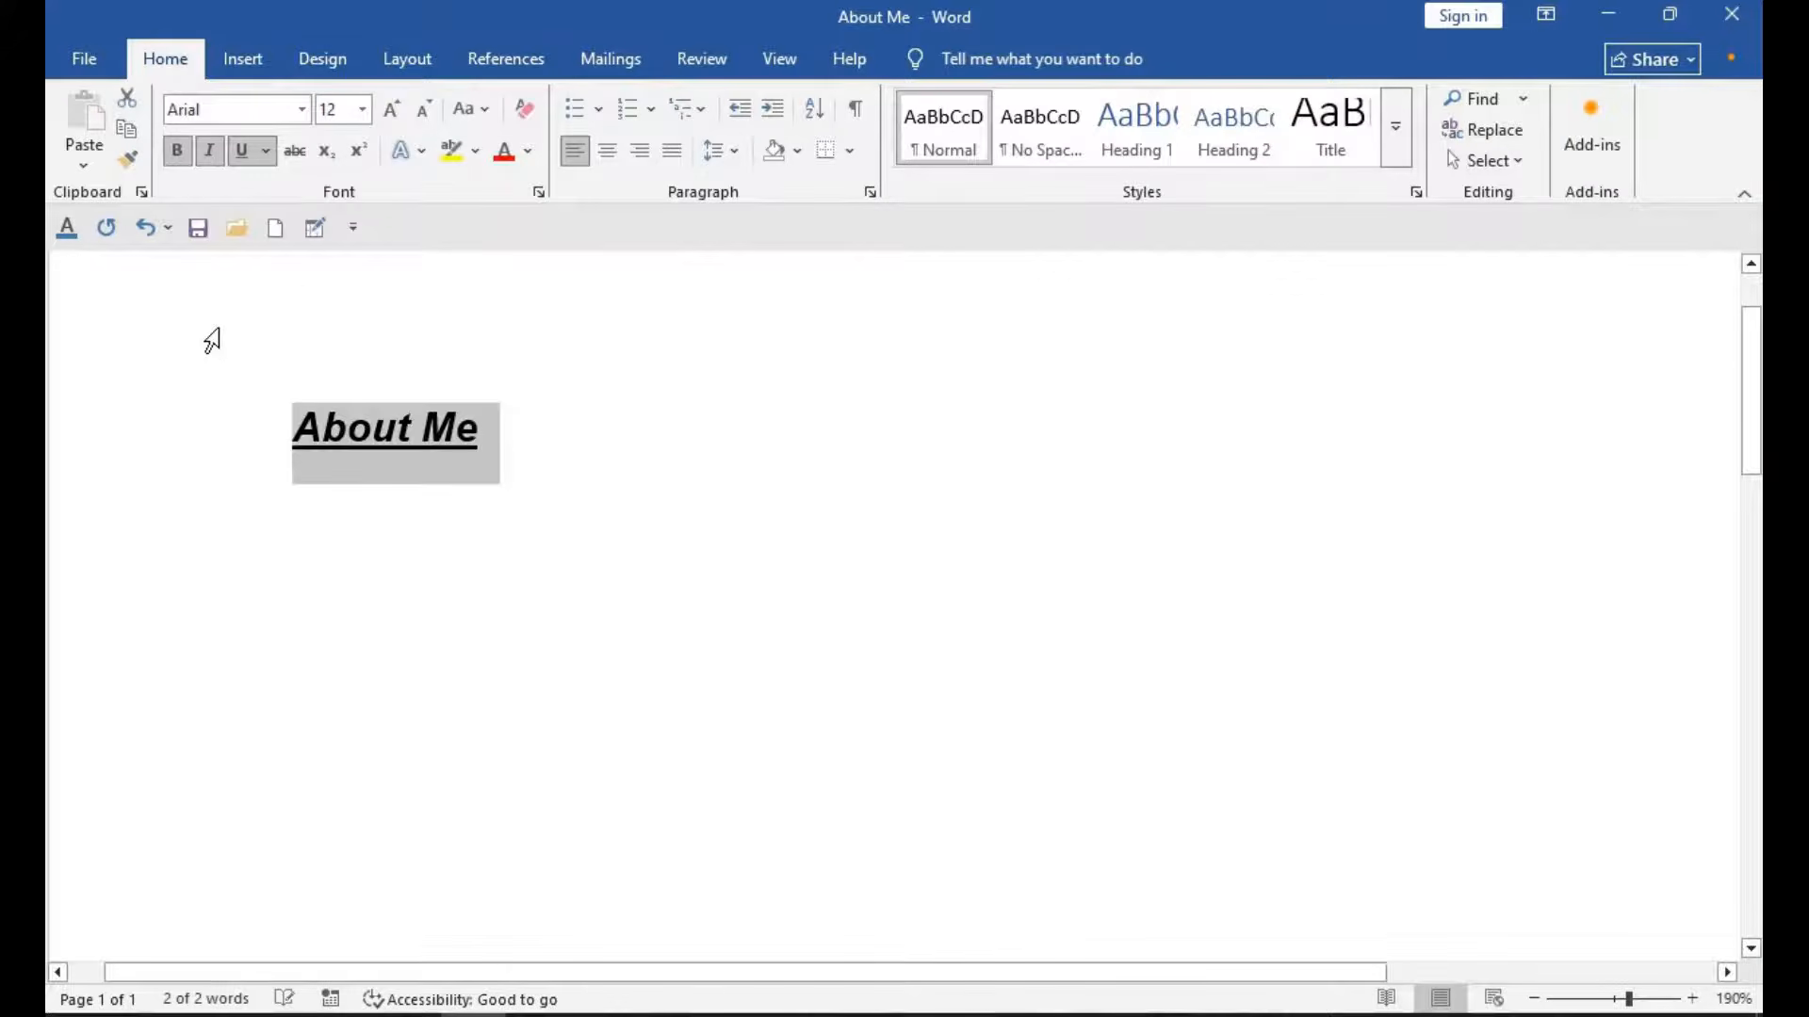
left_click(363, 111)
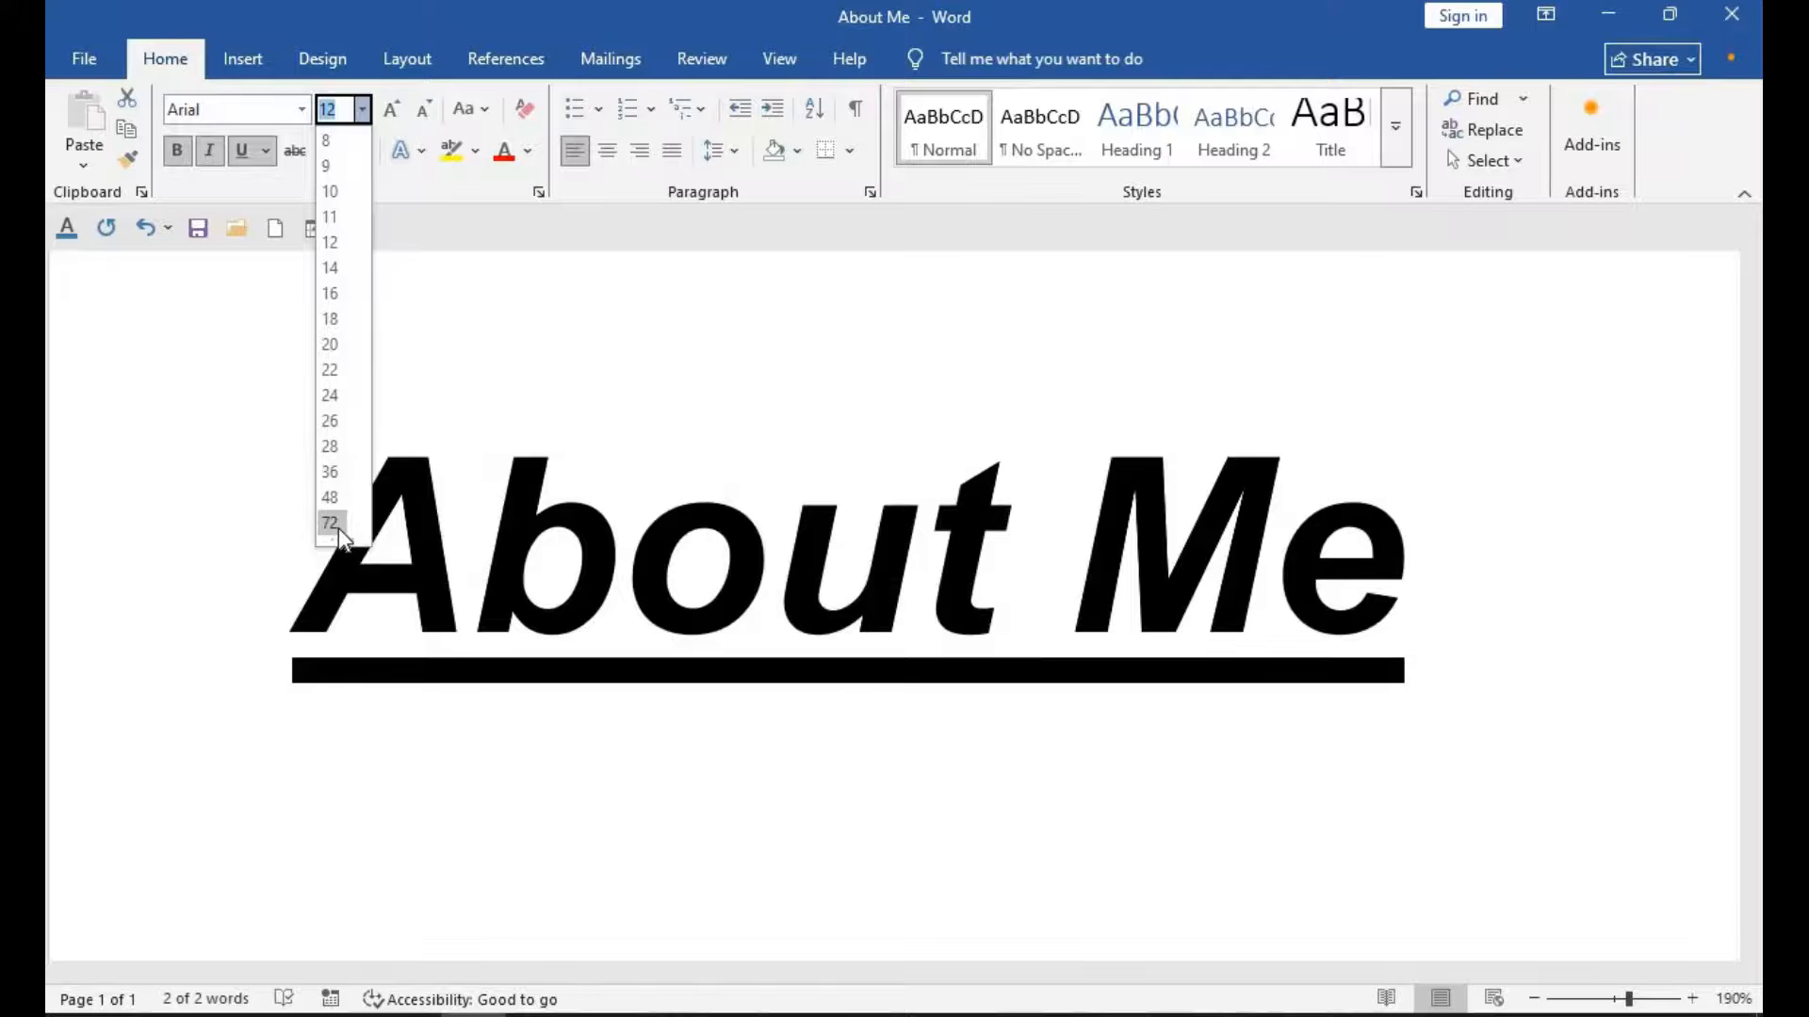
left_click(339, 528)
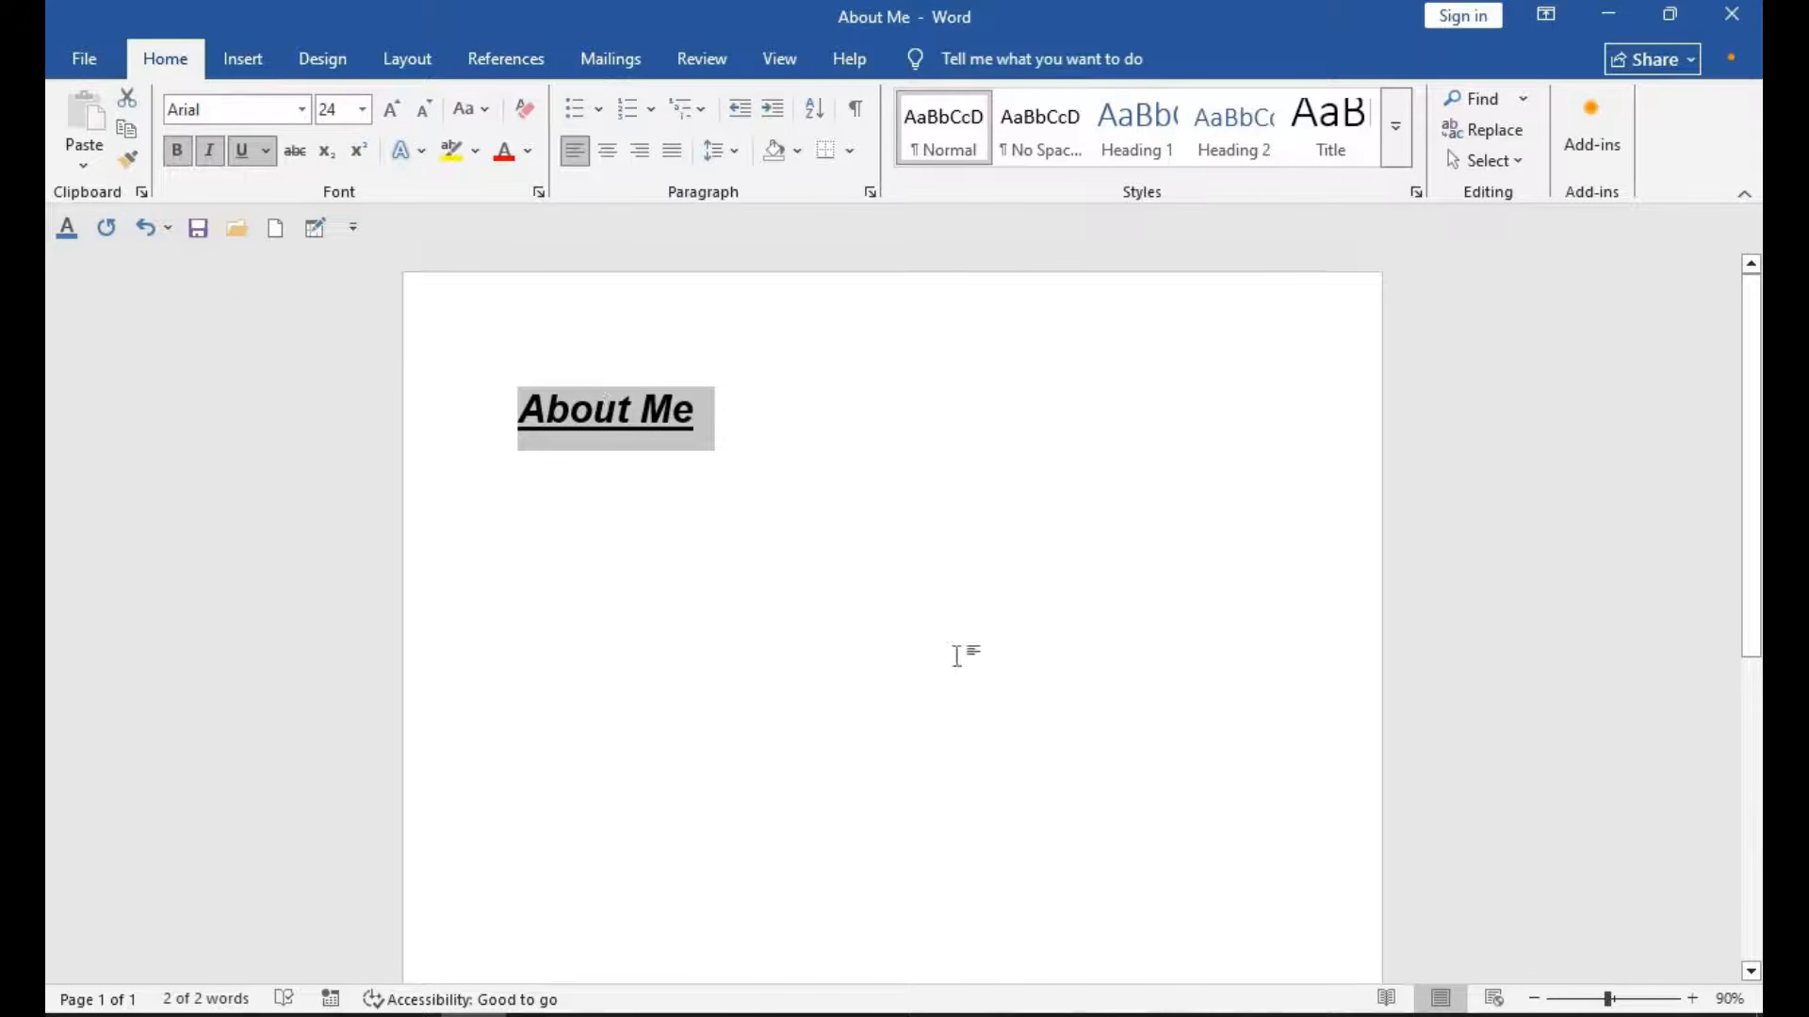
Try left, right and justified alignment on the About Me heading, and leave it centred on the page.
left_click(604, 156)
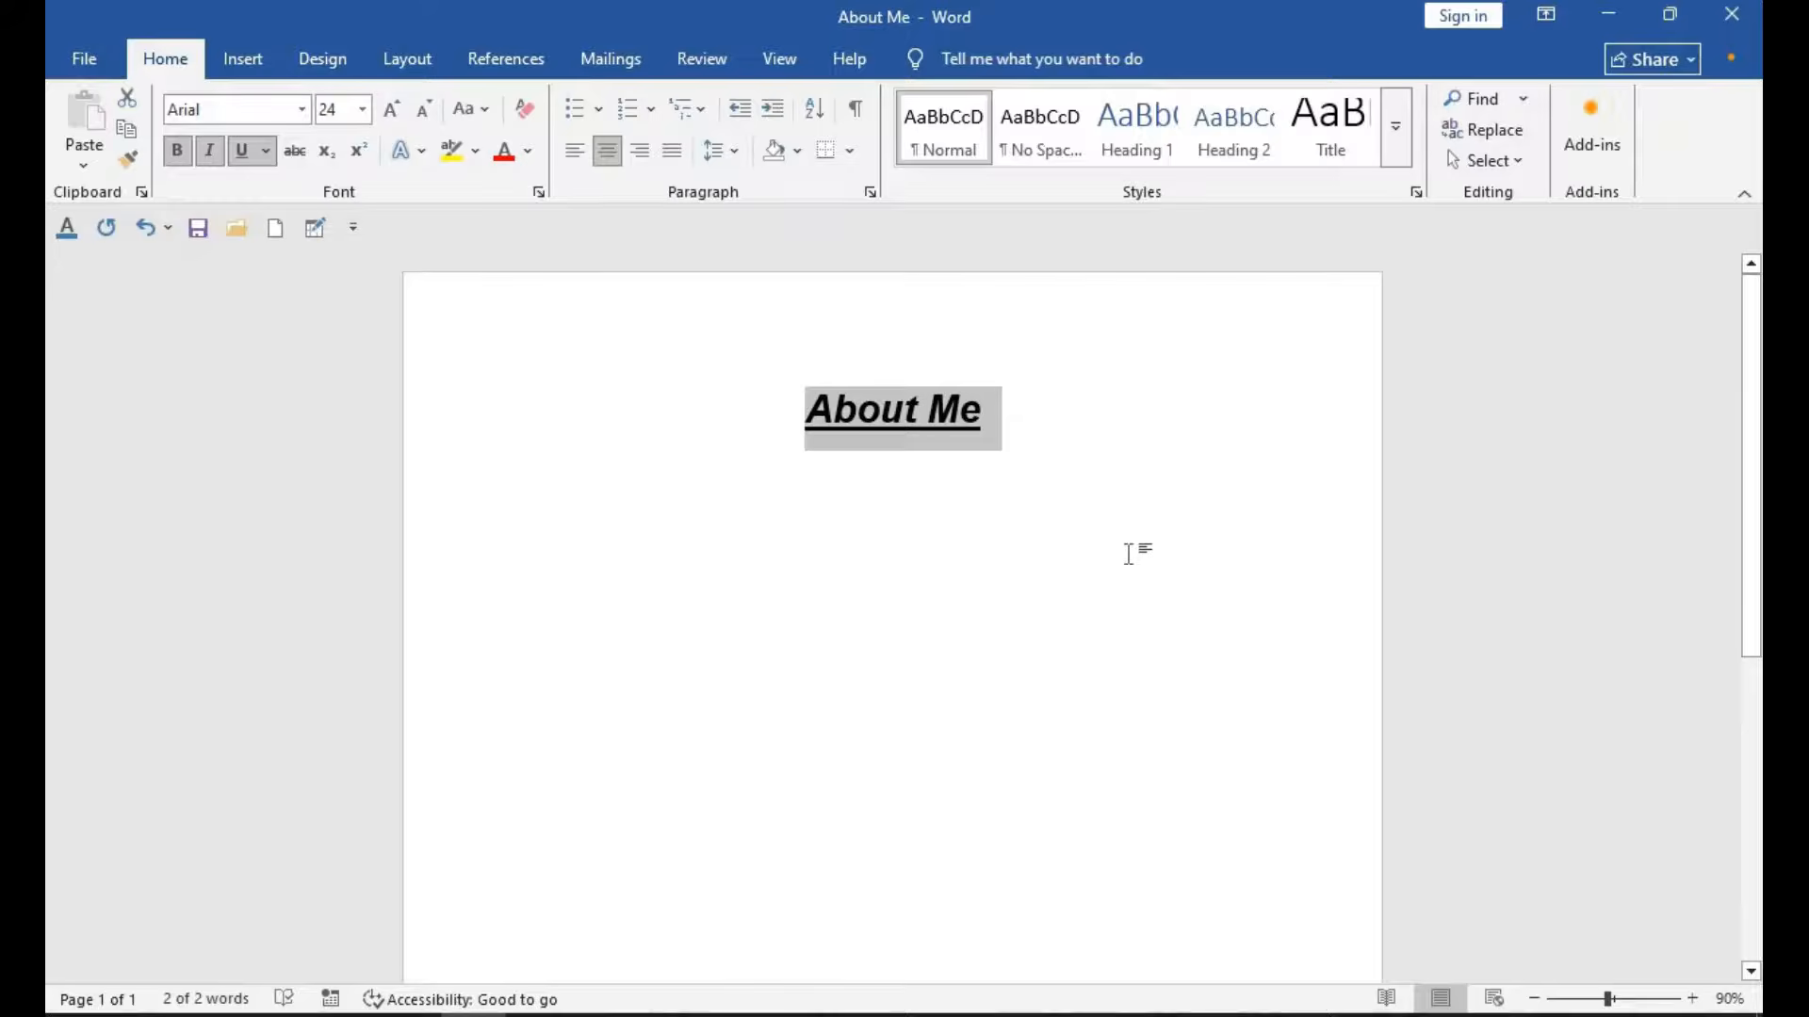
key("ctrl+l")
key("ctrl+e")
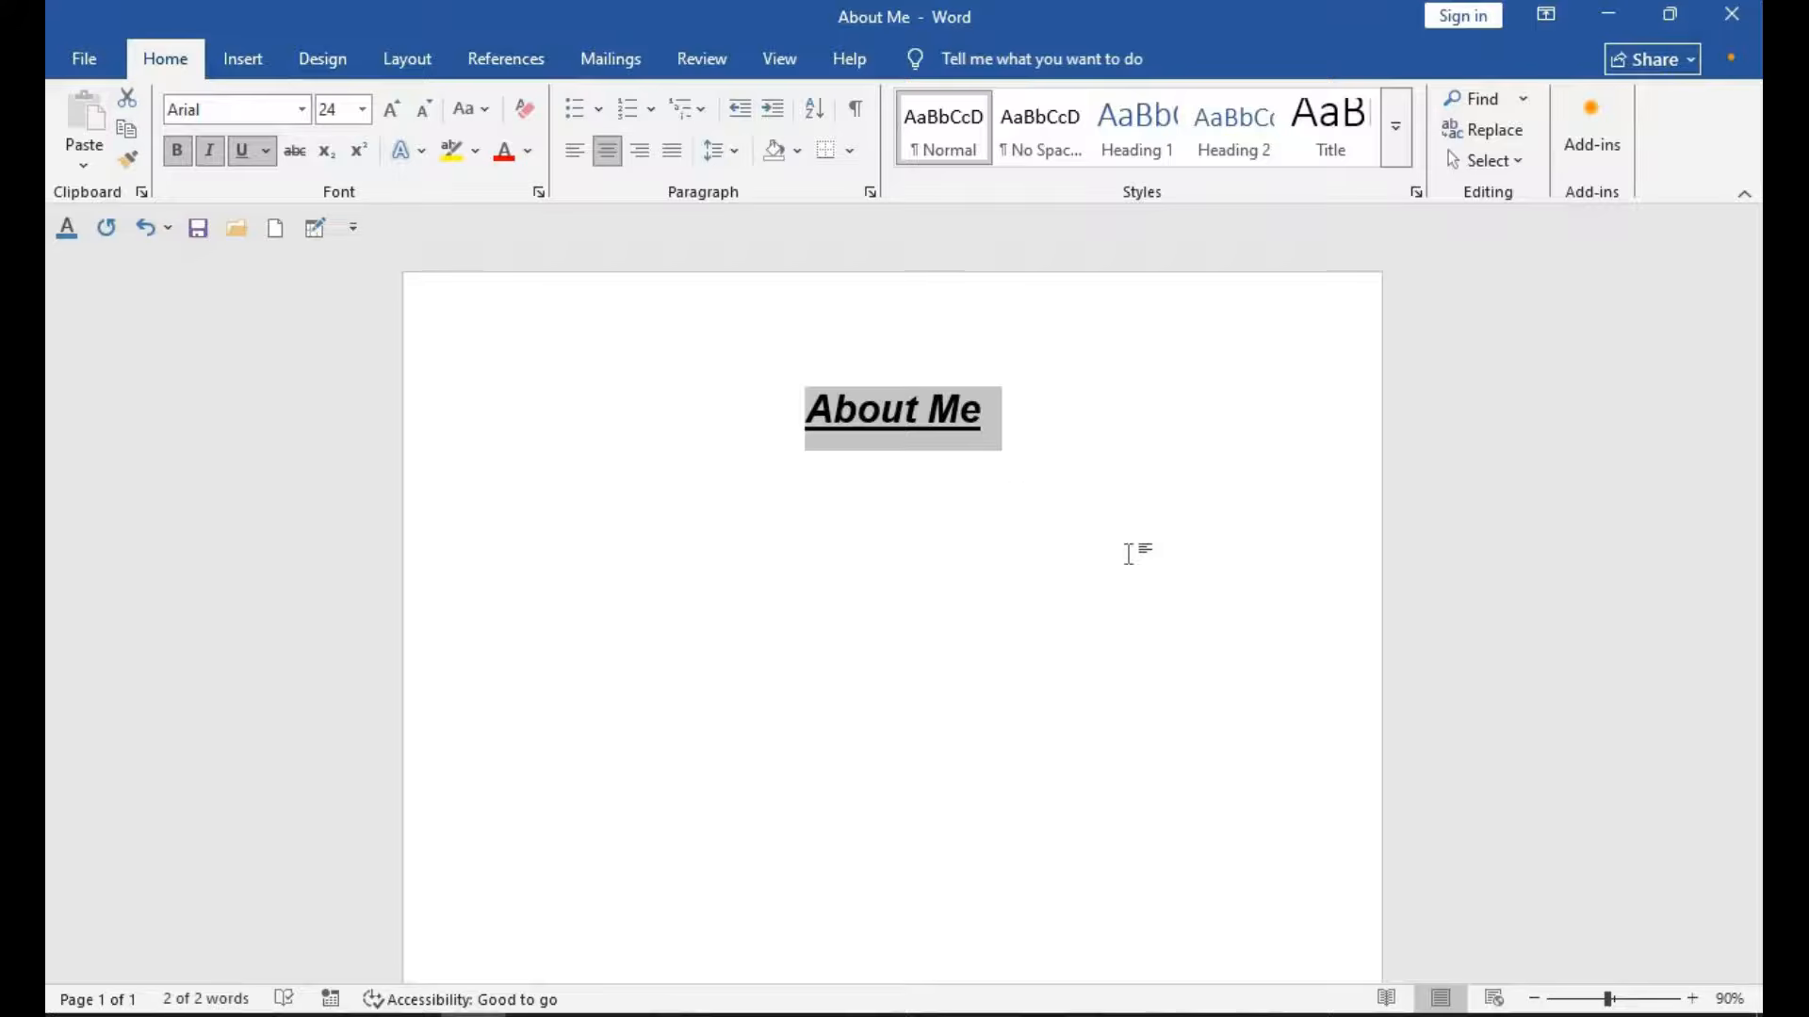
left_click(646, 154)
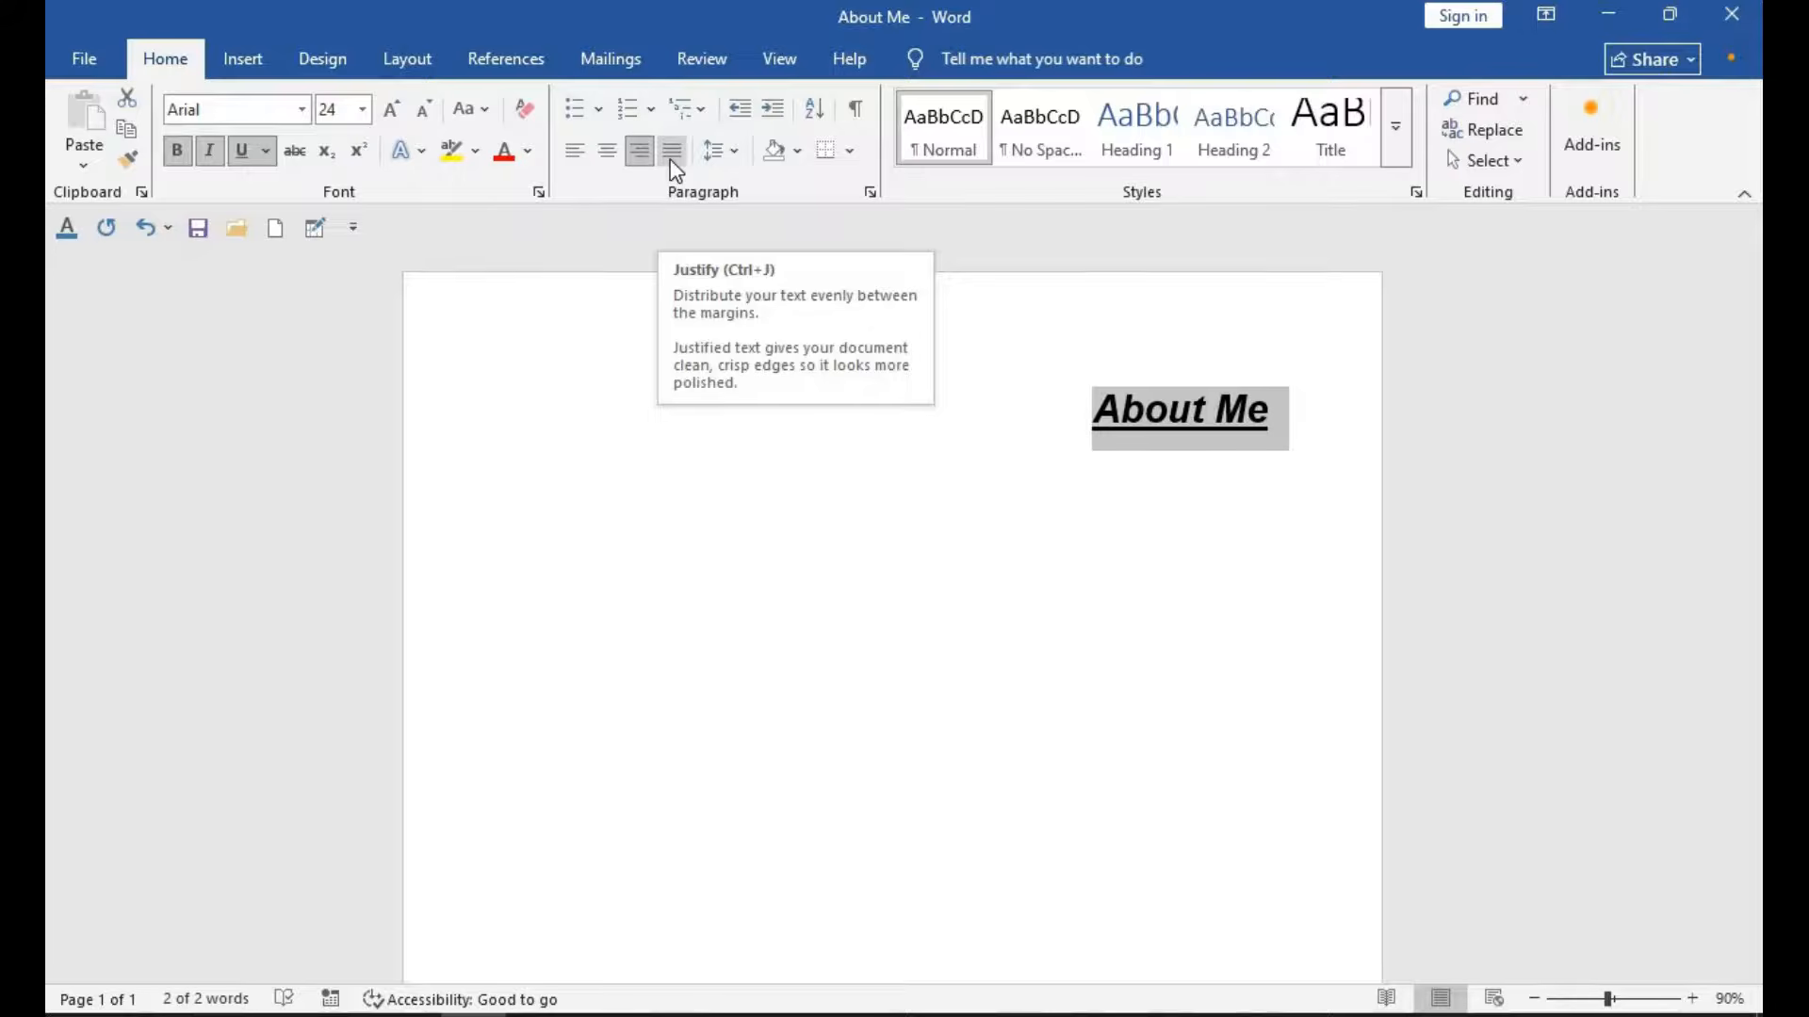
left_click(673, 162)
left_click(670, 160)
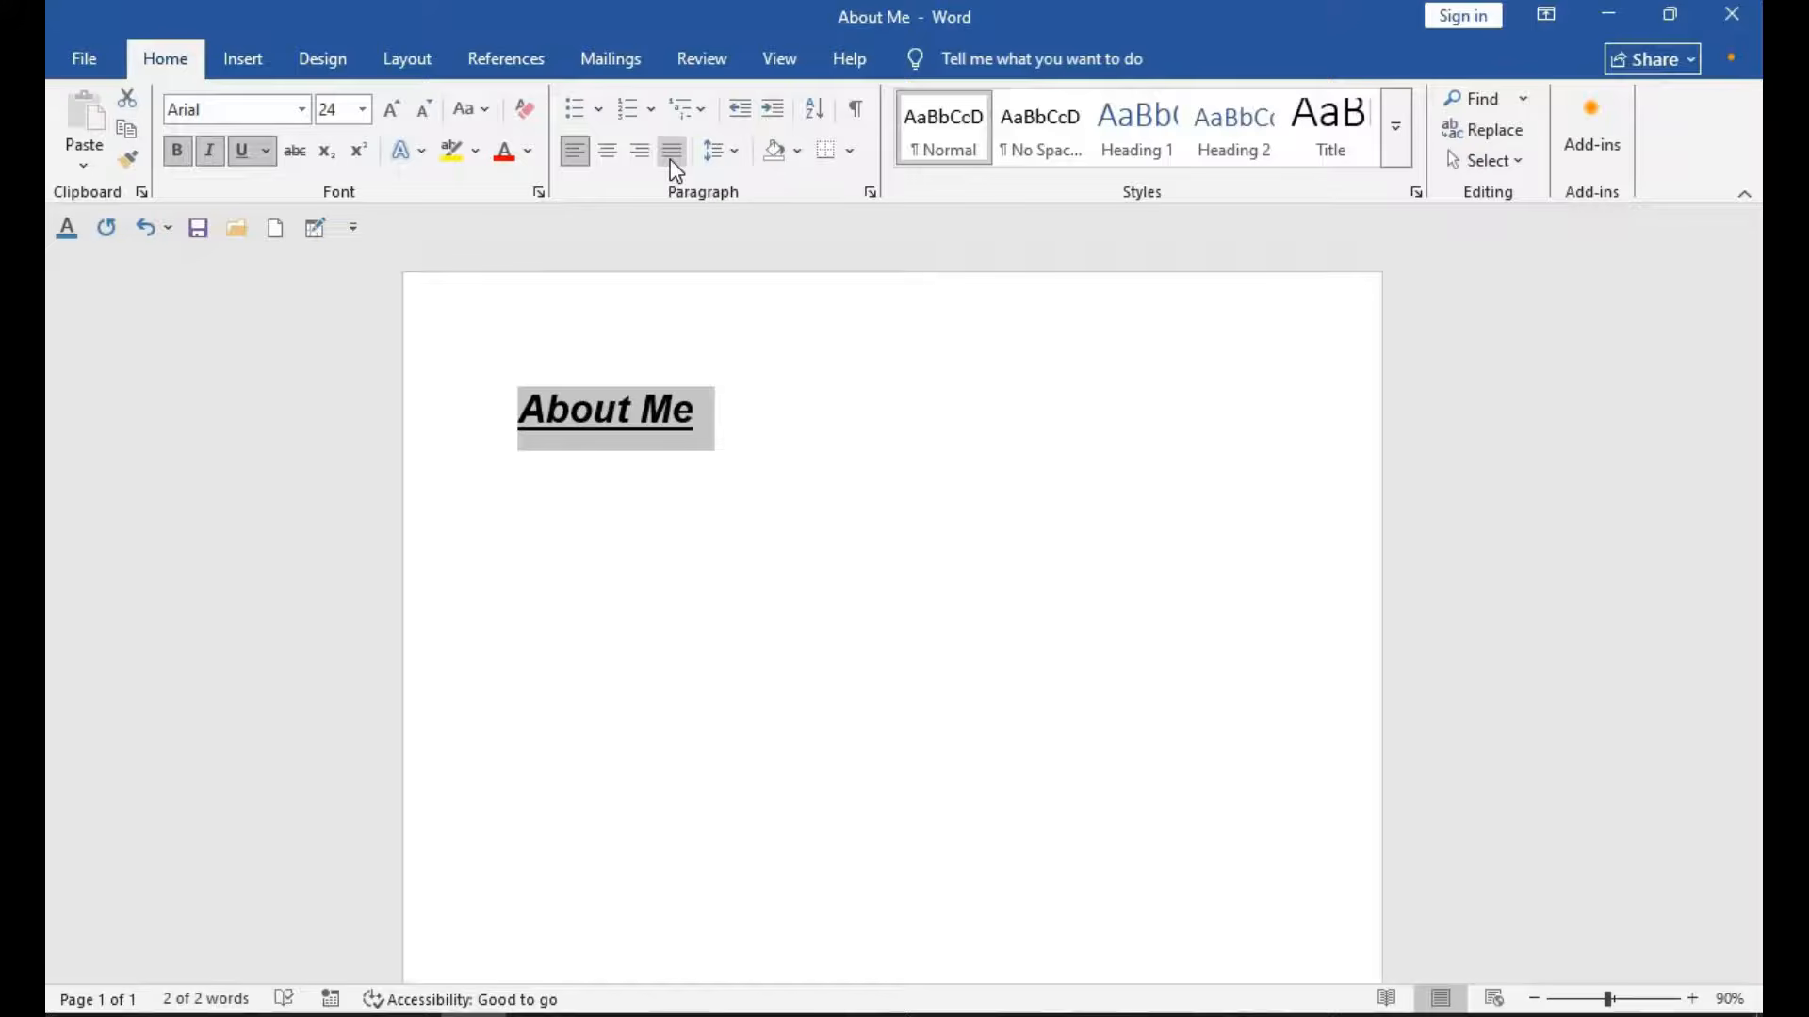
key("ctrl+e")
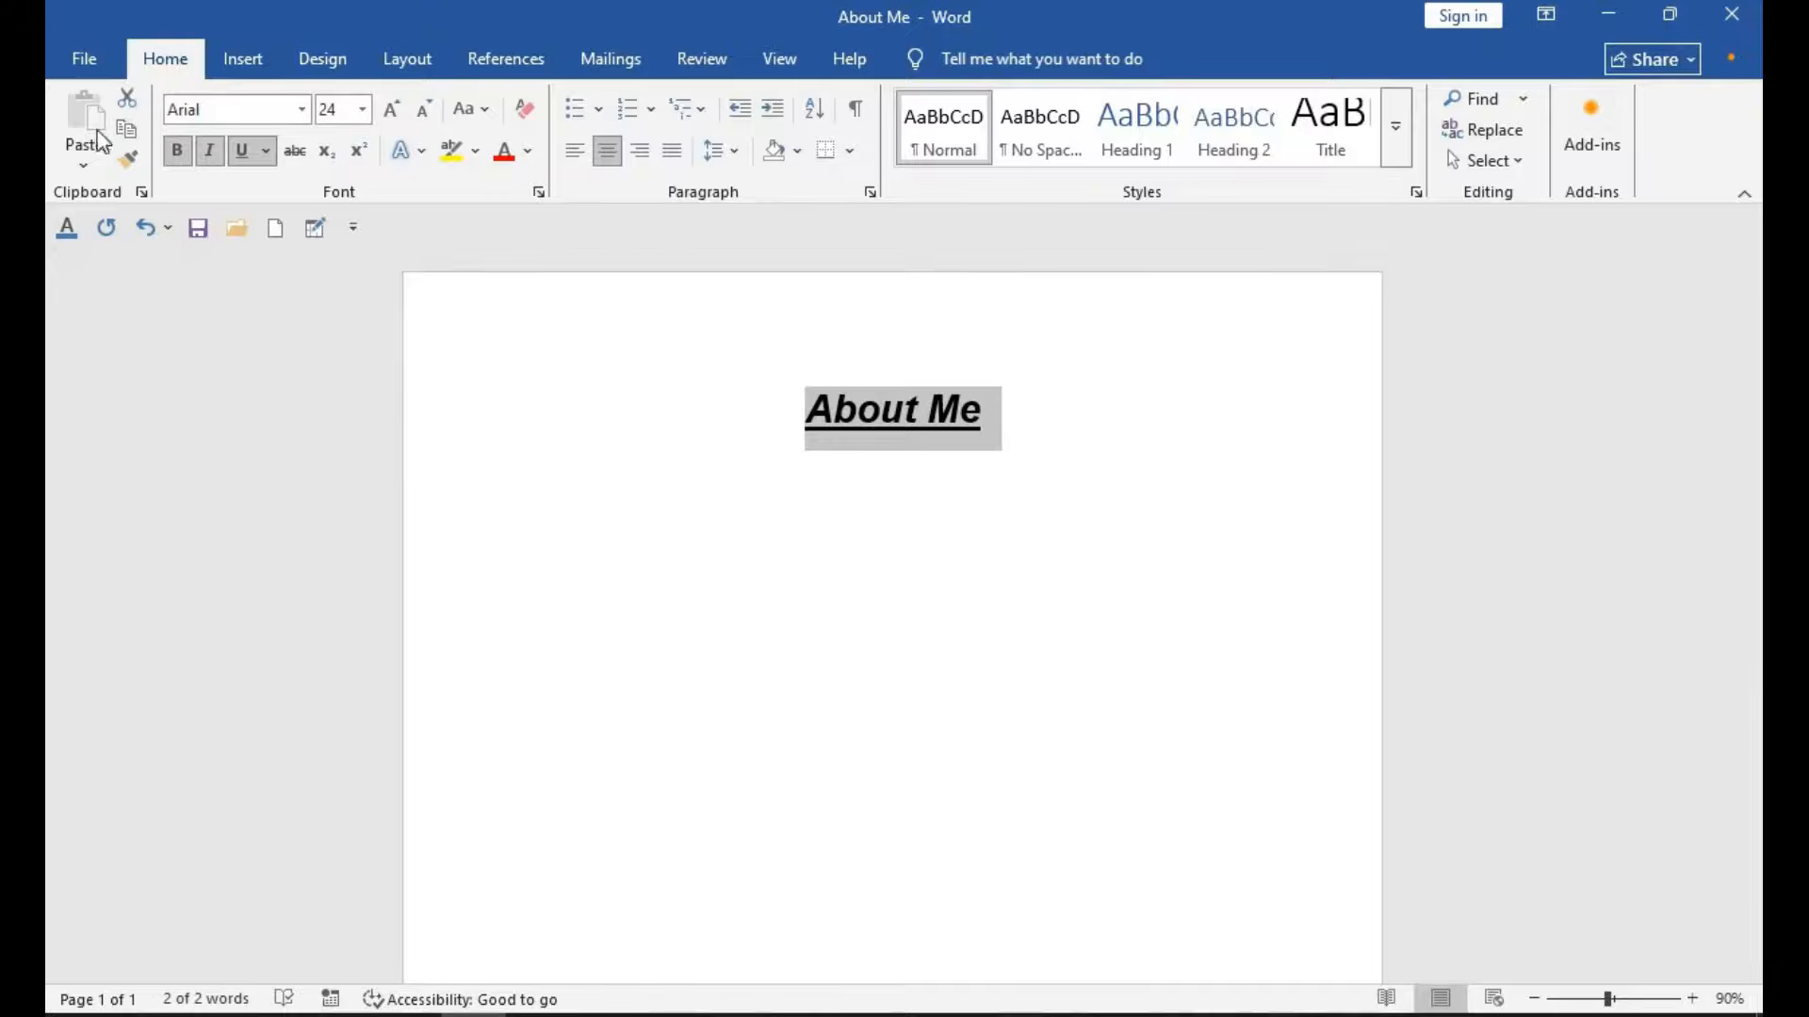
Open the print options for the About Me document.
left_click(84, 62)
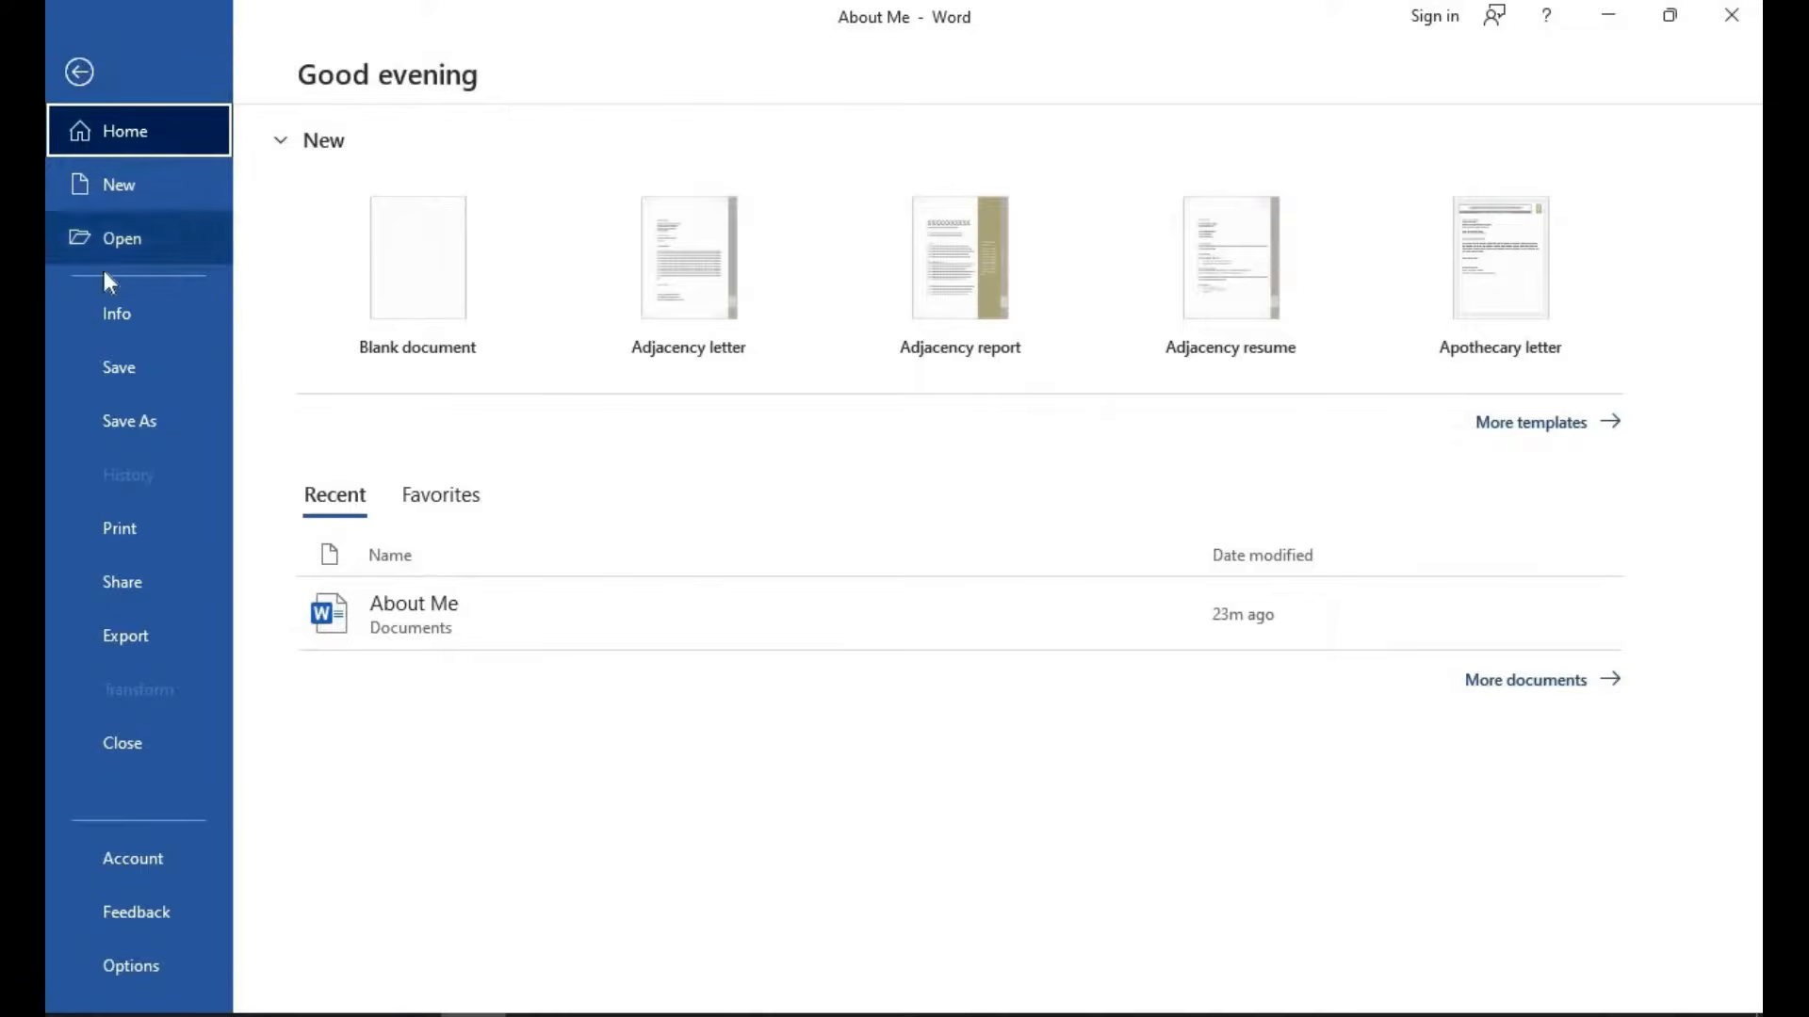
left_click(109, 525)
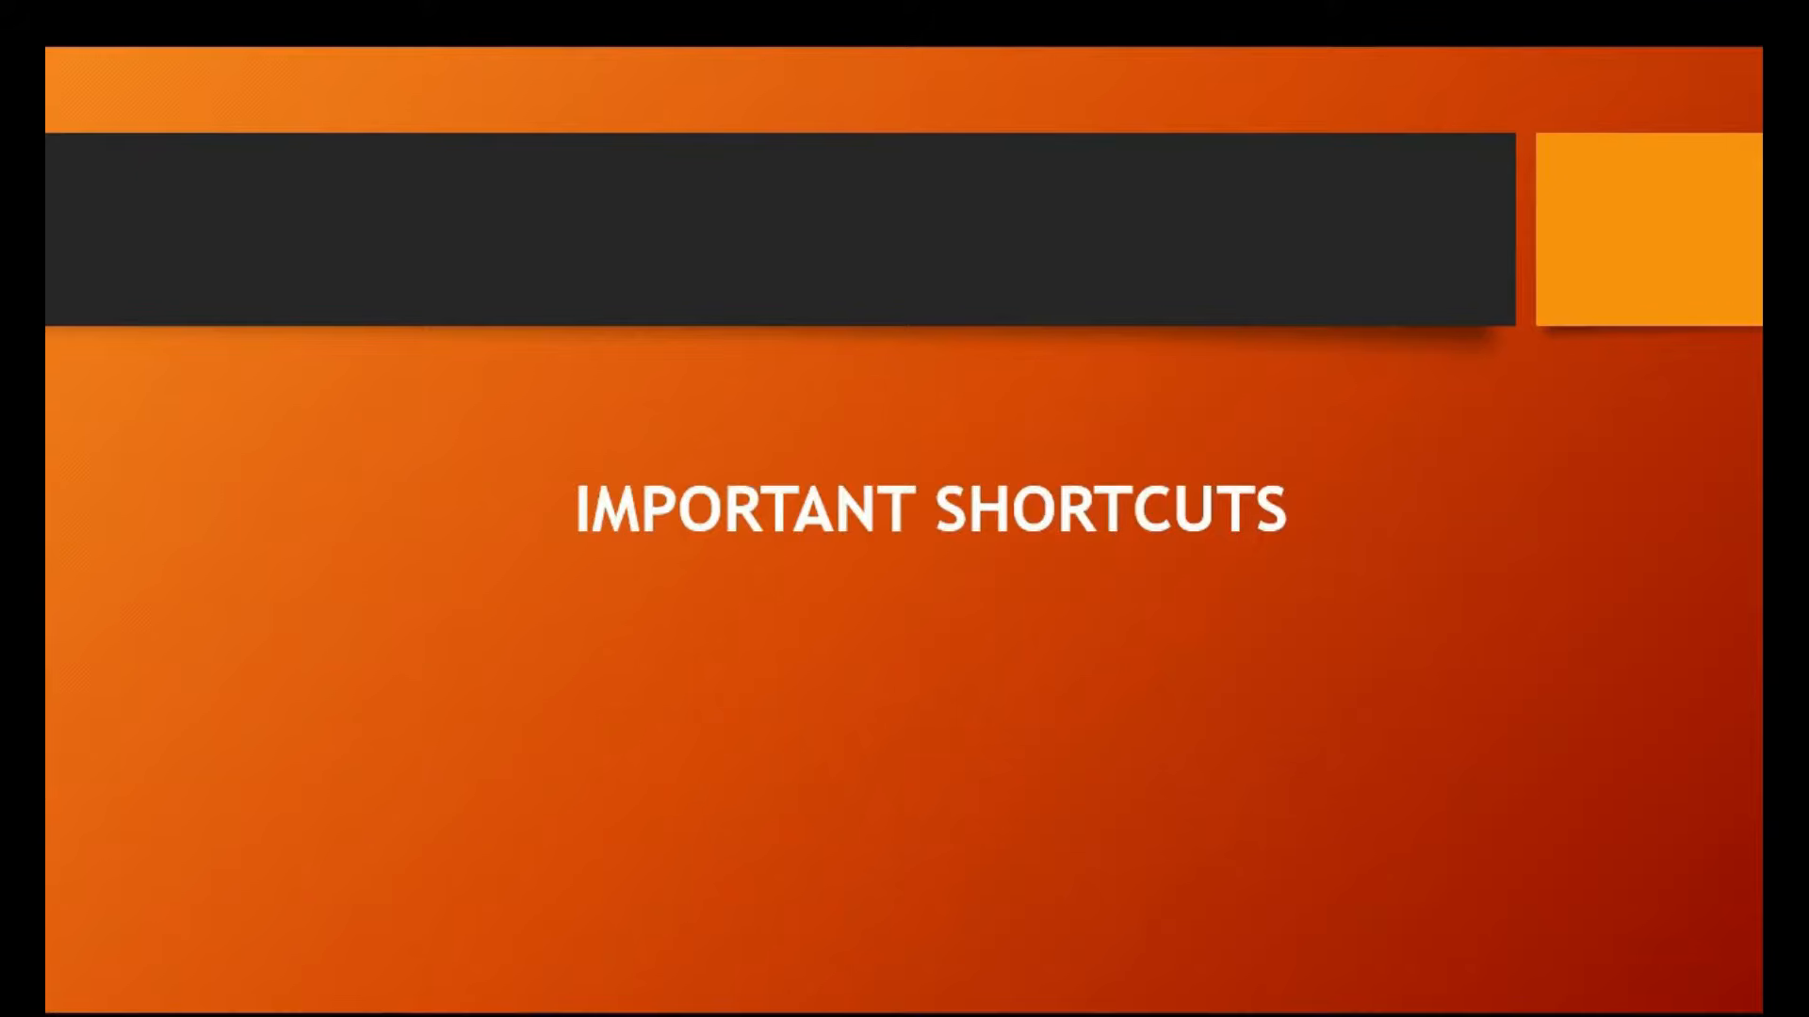
key("Right")
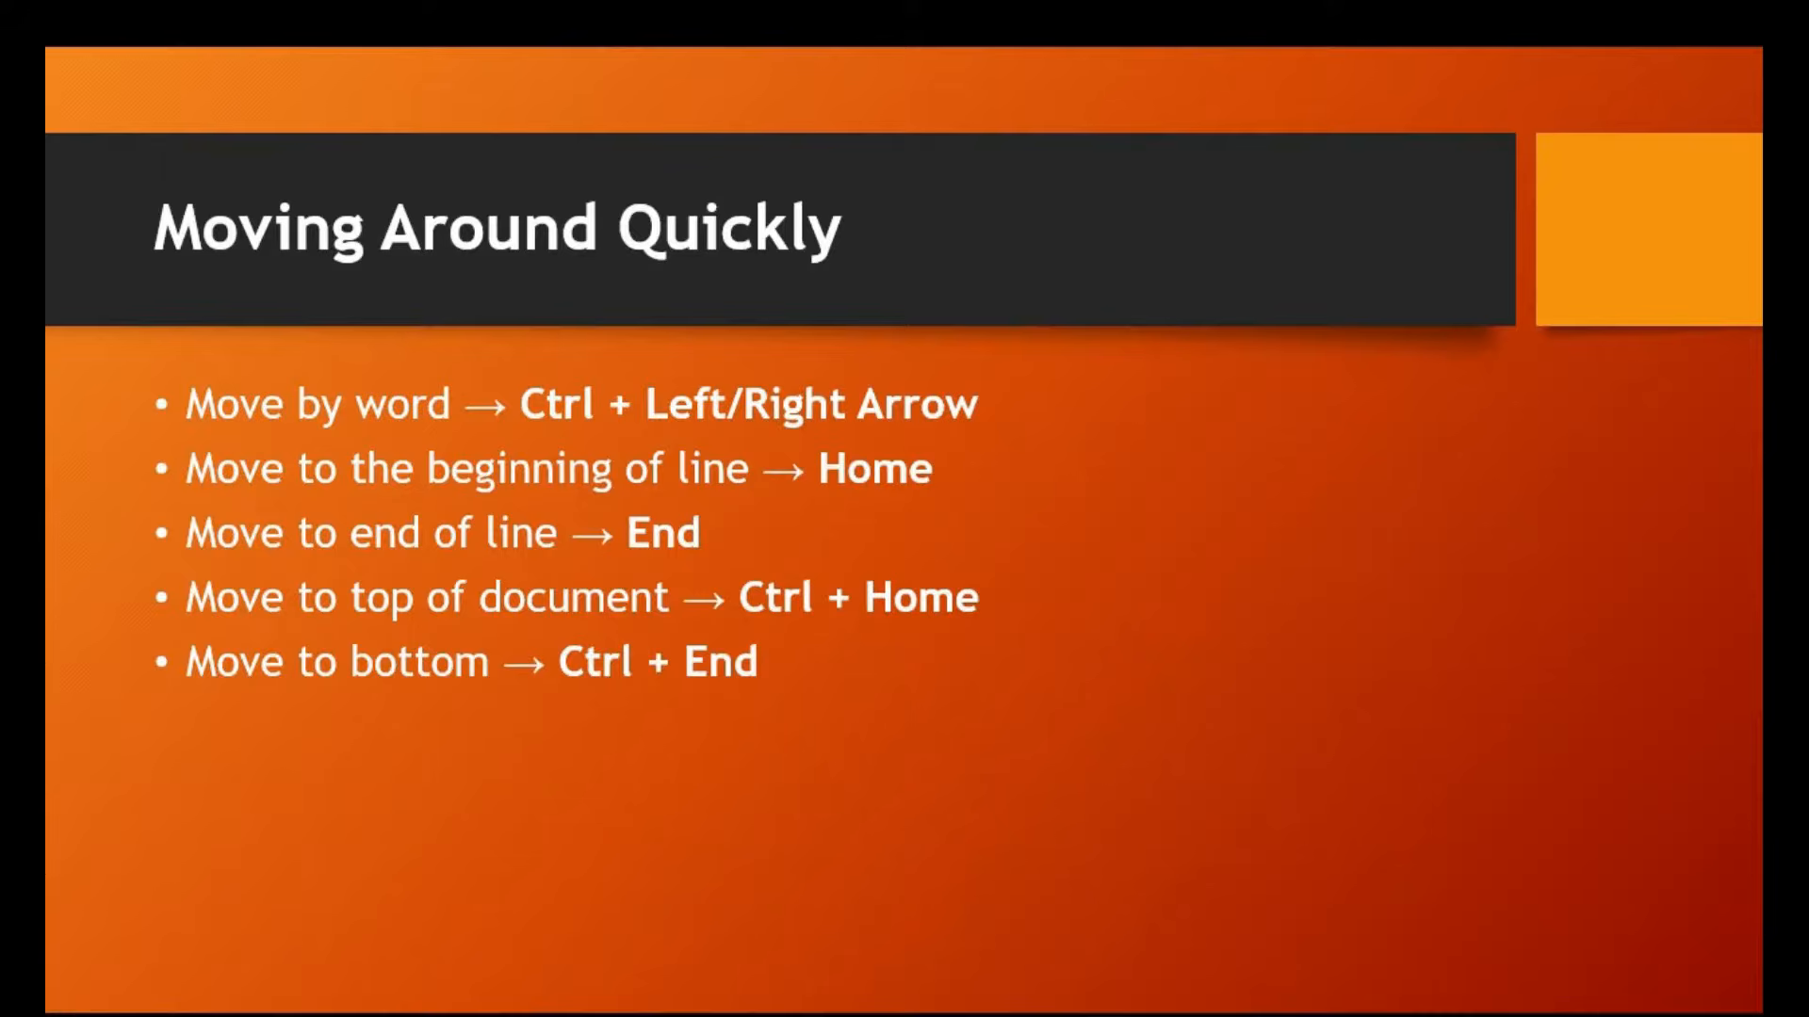